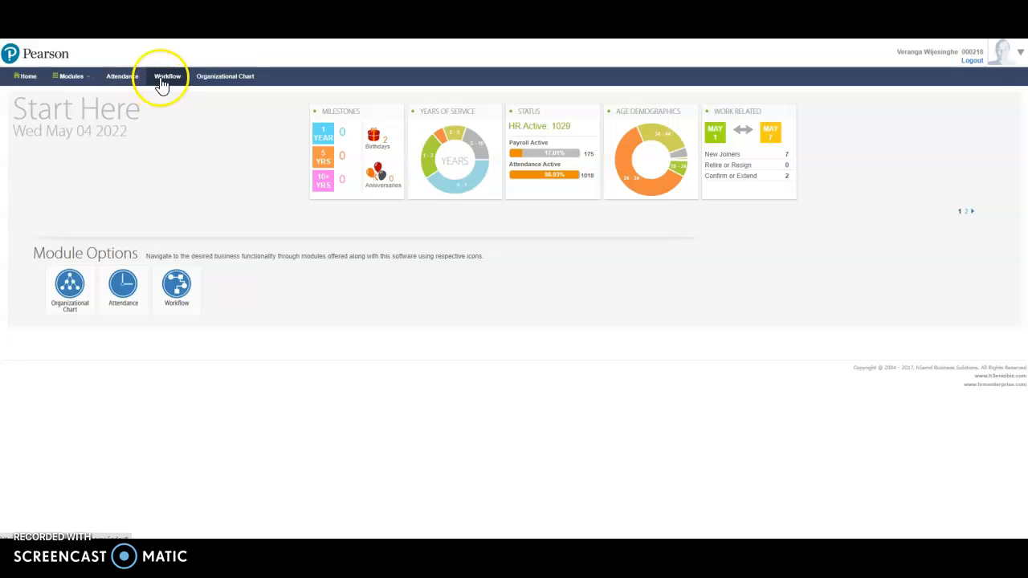
Open Shift Adjustments and set the period from 01/05/2022 to 31/05/2022
{"action": "left_click", "coordinate": [123, 83]}
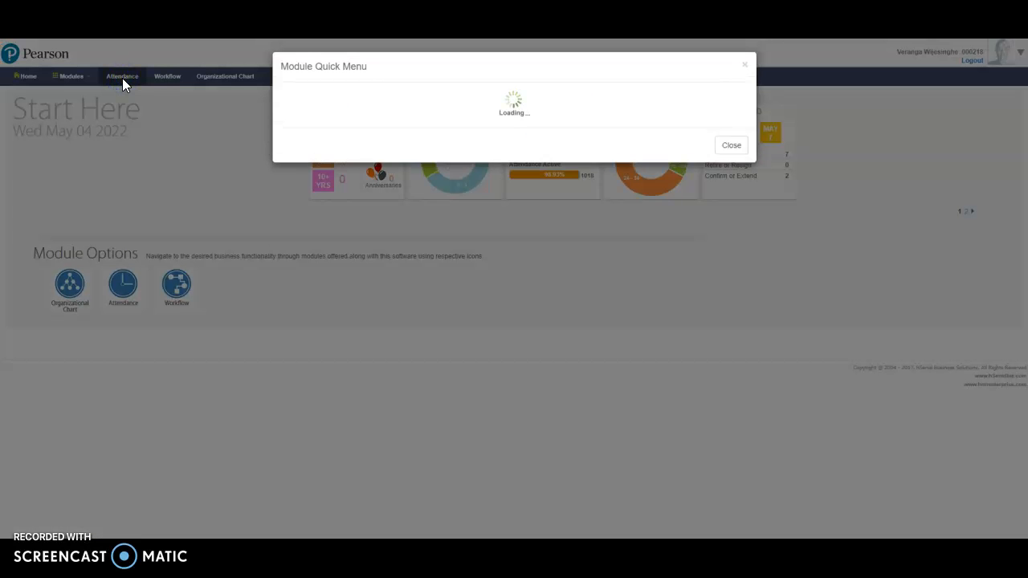
{"action": "left_click", "coordinate": [552, 147]}
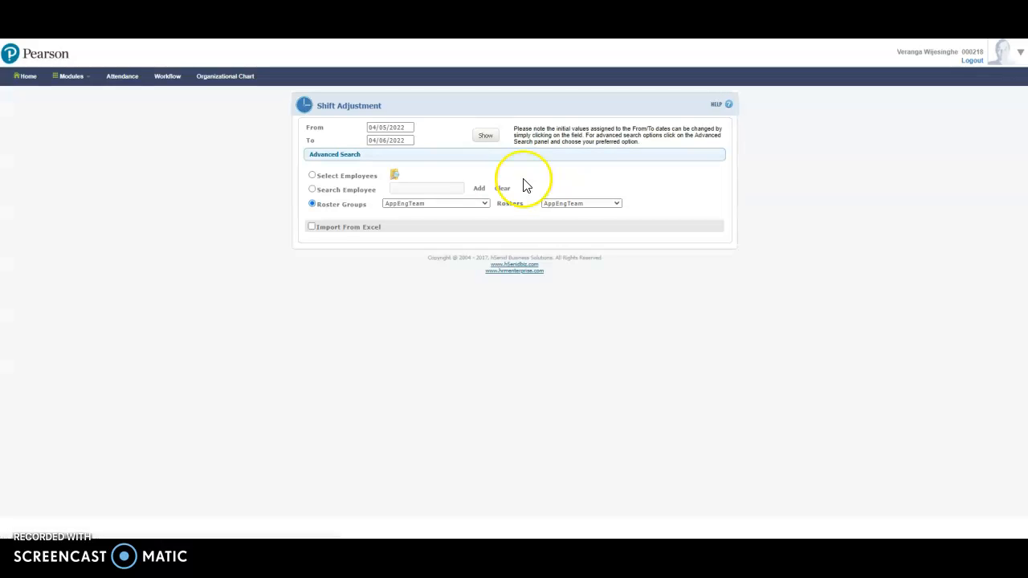
{"action": "left_click", "coordinate": [408, 129]}
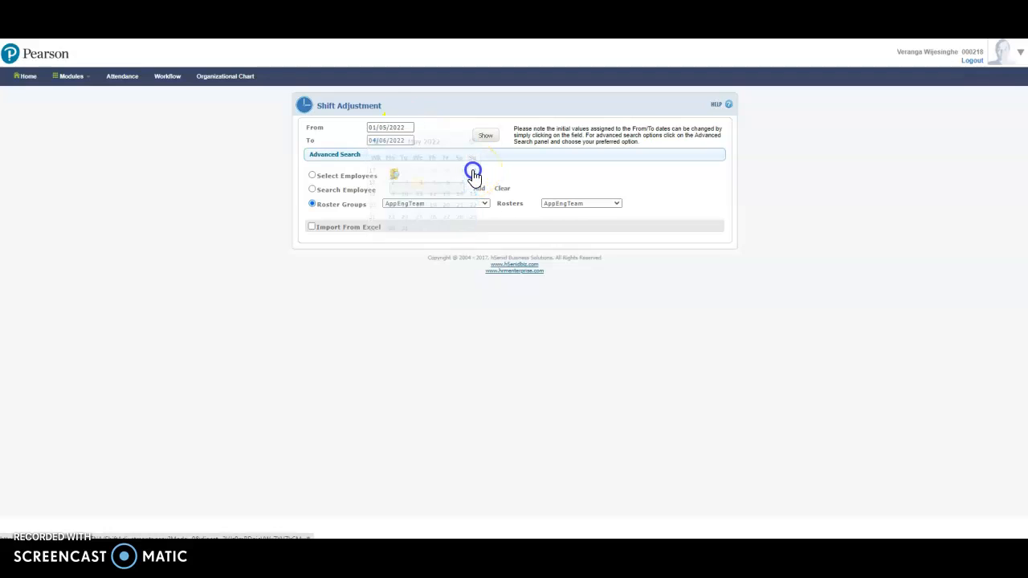
{"action": "left_click", "coordinate": [409, 139]}
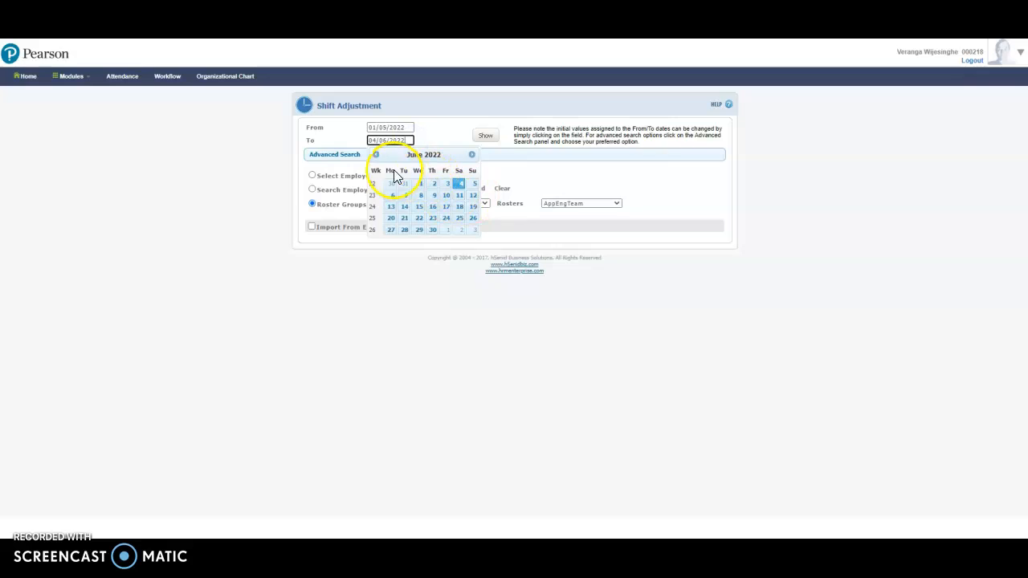
{"action": "left_click", "coordinate": [377, 154]}
{"action": "left_click", "coordinate": [404, 240]}
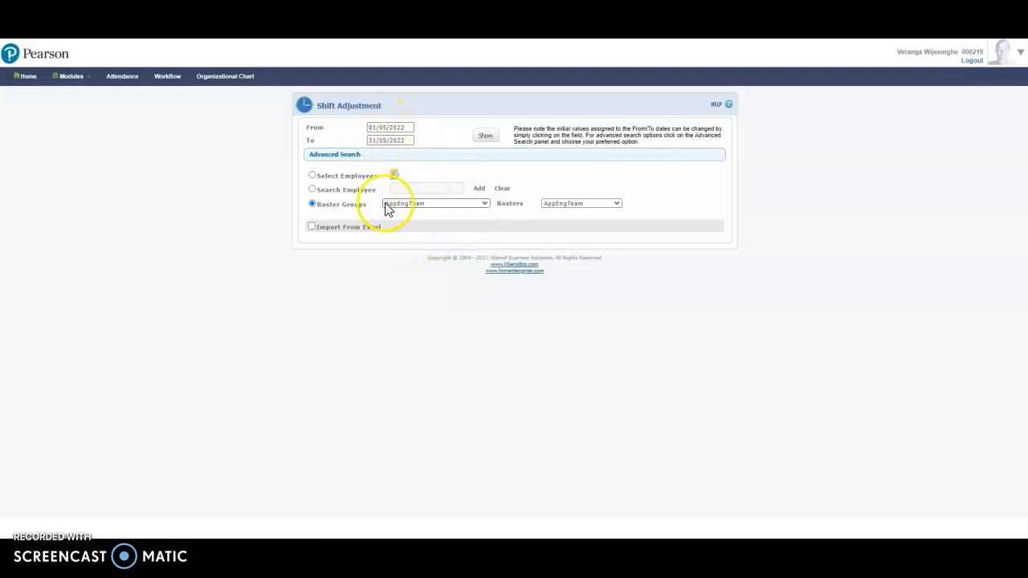
Choose Product Operation as the roster group
{"action": "left_click", "coordinate": [406, 204]}
{"action": "left_click", "coordinate": [418, 272]}
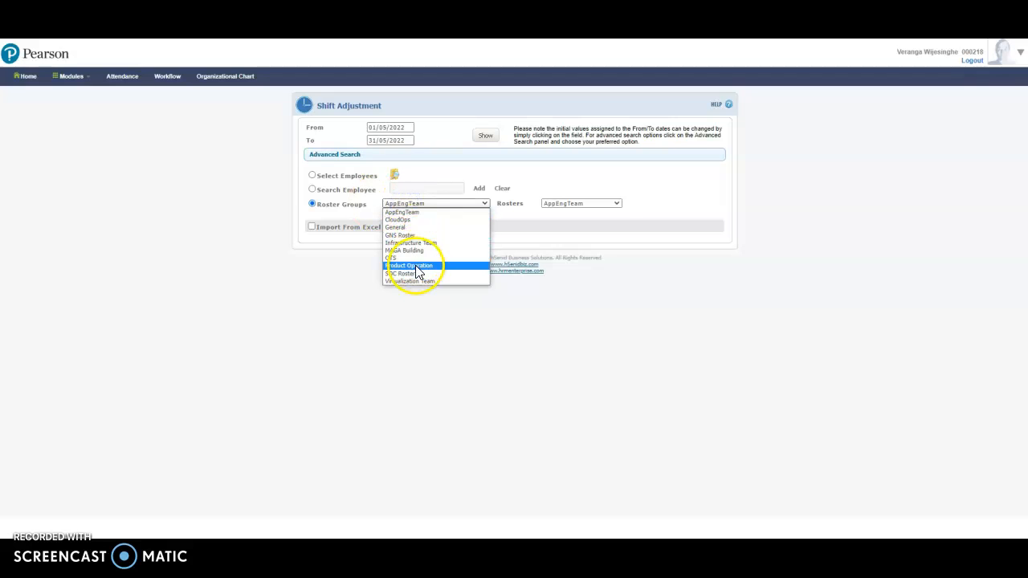
{"action": "left_click", "coordinate": [417, 272]}
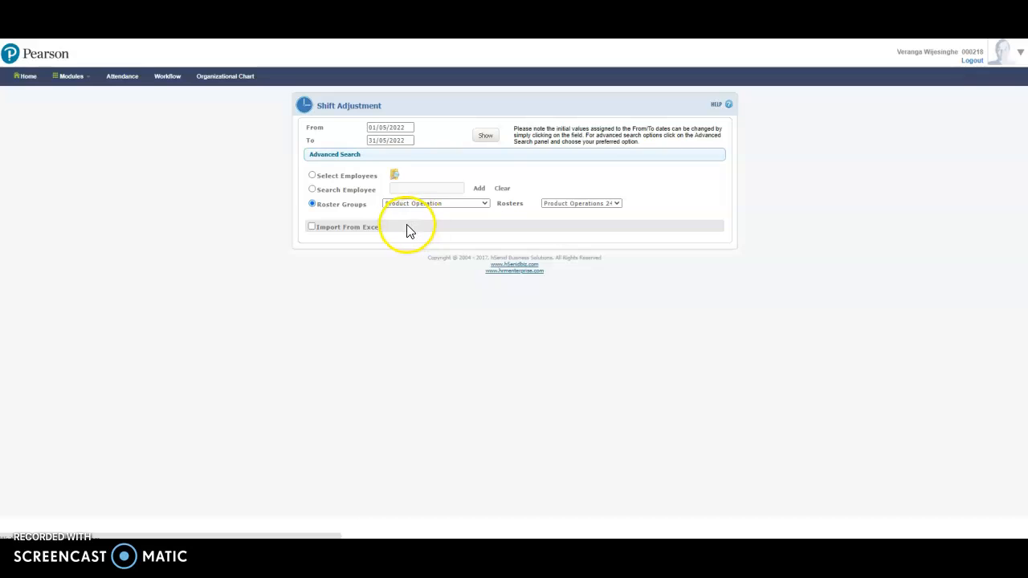
List the Product Operation roster employees and select all of them
{"action": "left_click", "coordinate": [486, 136]}
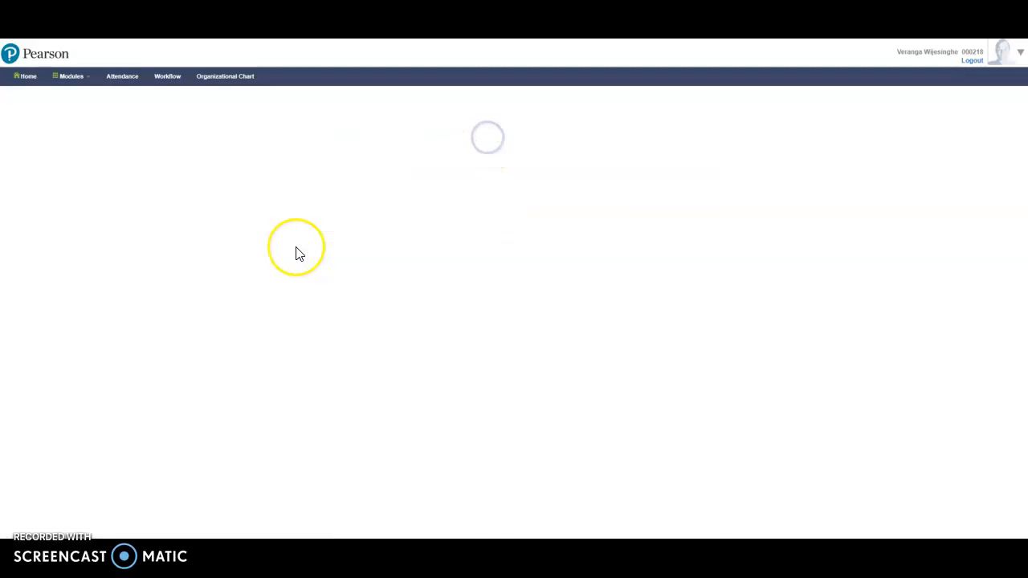
{"action": "scroll", "coordinate": [454, 281], "scroll_direction": "down", "scroll_amount": 3}
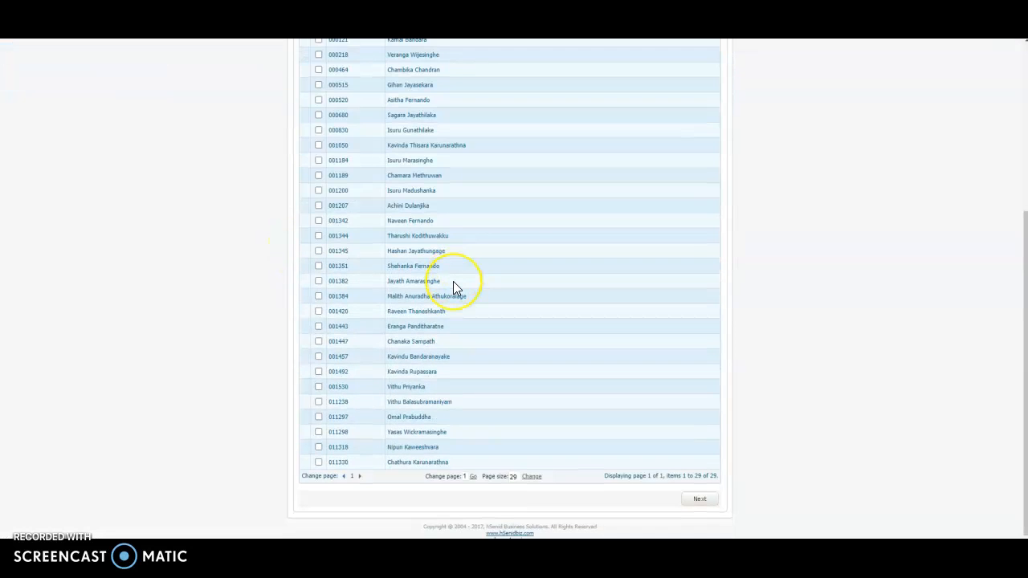
{"action": "scroll", "coordinate": [453, 281], "scroll_direction": "up", "scroll_amount": 3}
{"action": "scroll", "coordinate": [459, 289], "scroll_direction": "down", "scroll_amount": 5}
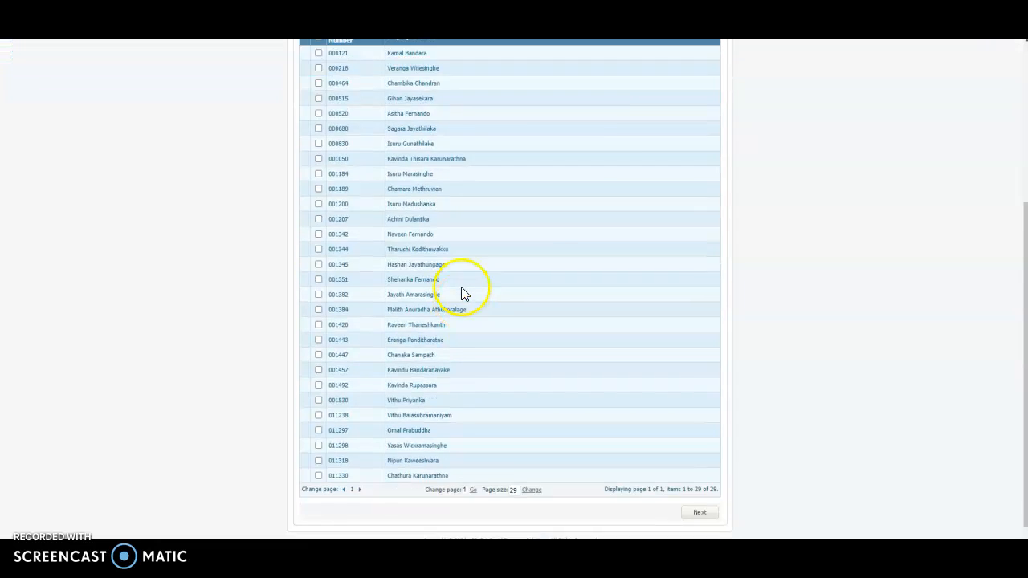
{"action": "scroll", "coordinate": [461, 290], "scroll_direction": "up", "scroll_amount": 5}
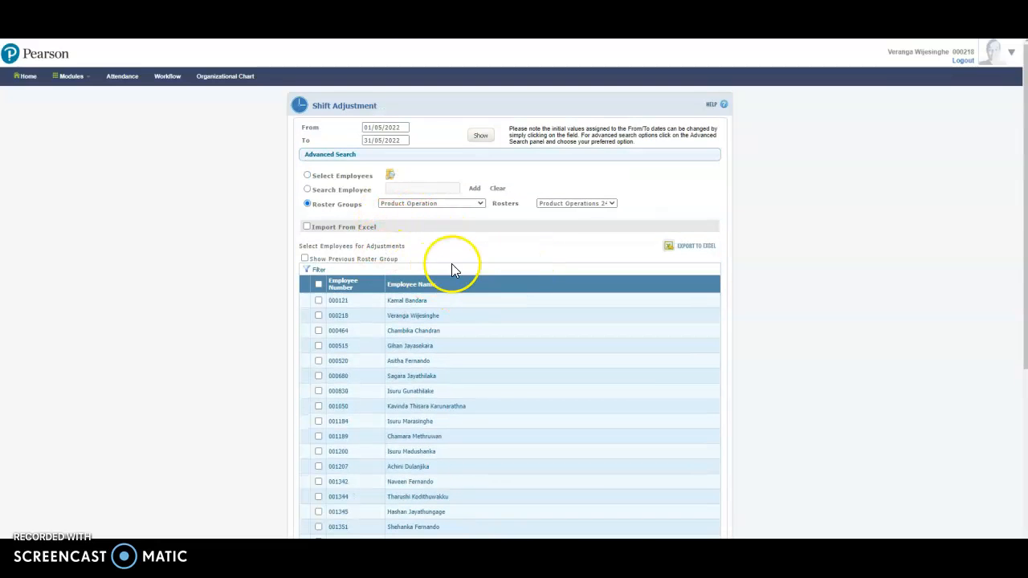
{"action": "left_click", "coordinate": [318, 285]}
{"action": "scroll", "coordinate": [530, 345], "scroll_direction": "down", "scroll_amount": 4}
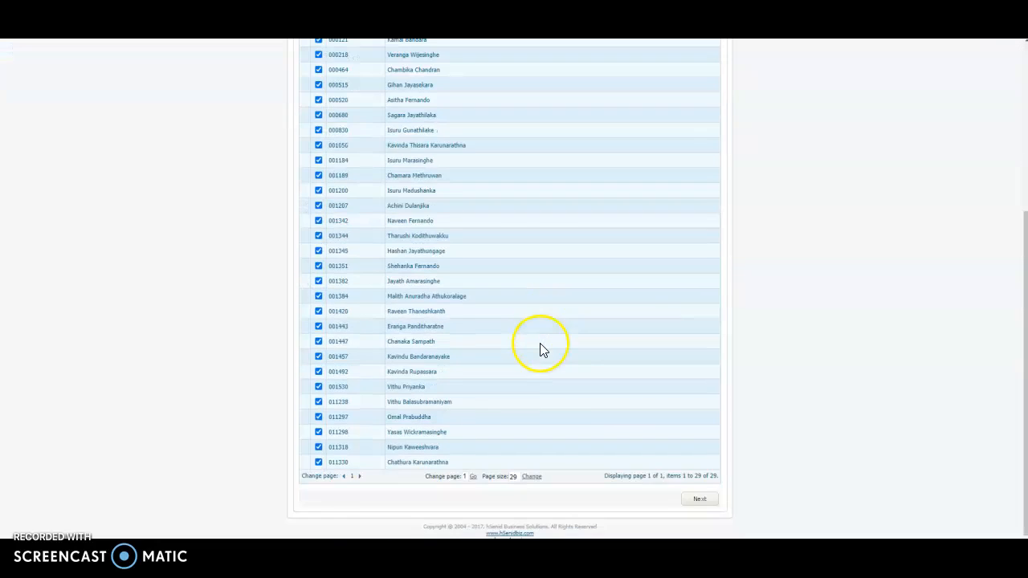
Load the May 2022 shift grid for all 29 selected employees
{"action": "left_click", "coordinate": [698, 501]}
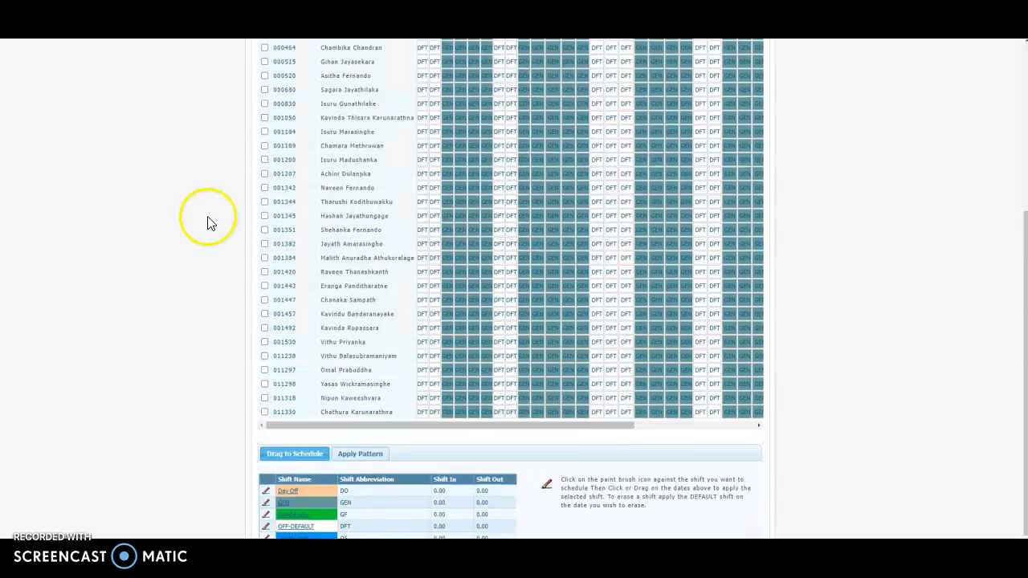
{"action": "scroll", "coordinate": [459, 408], "scroll_direction": "down", "scroll_amount": 8}
{"action": "scroll", "coordinate": [436, 356], "scroll_direction": "up", "scroll_amount": 7}
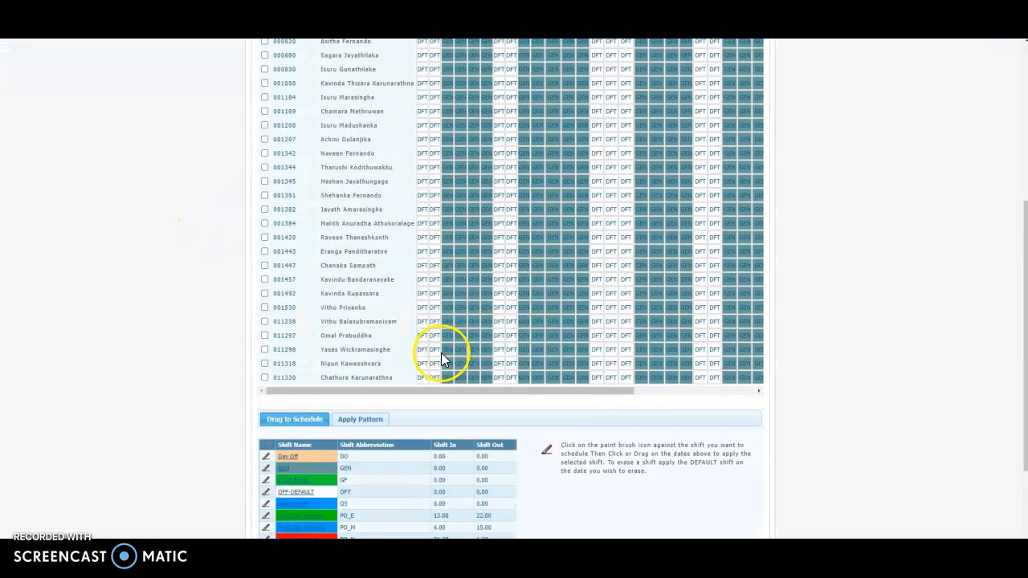
{"action": "scroll", "coordinate": [458, 318], "scroll_direction": "up", "scroll_amount": 1}
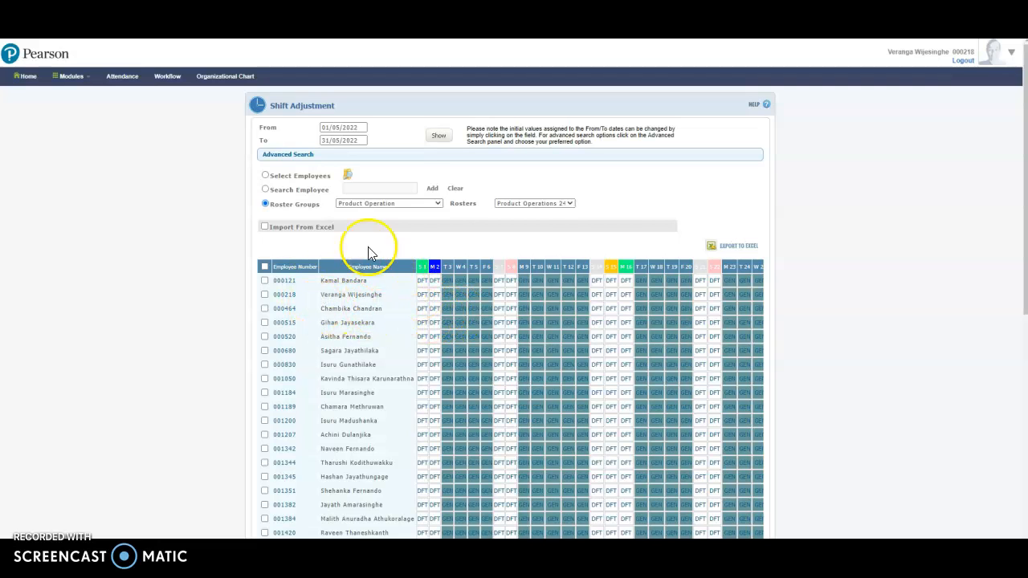
{"action": "scroll", "coordinate": [591, 355], "scroll_direction": "down", "scroll_amount": 5}
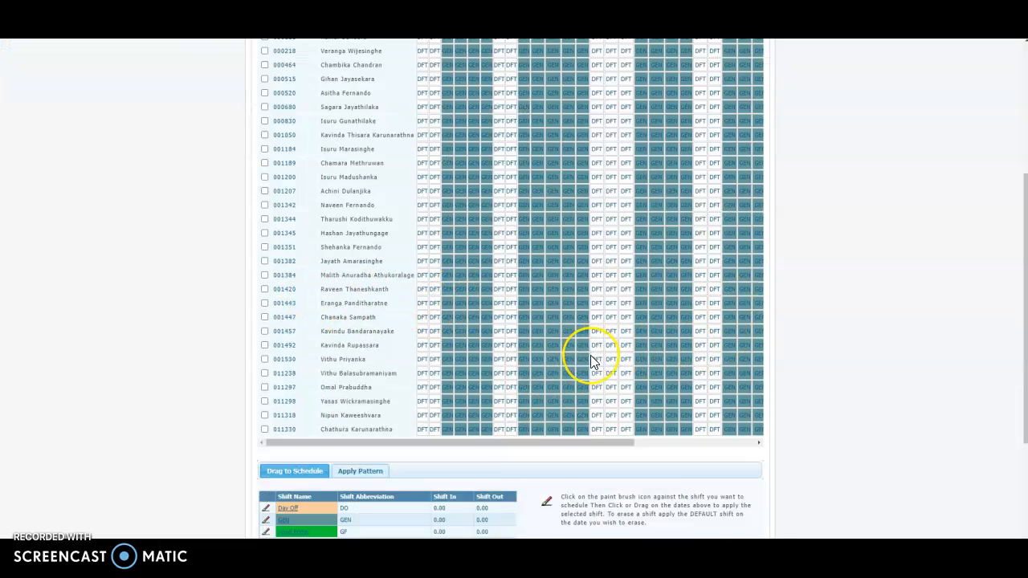
{"action": "scroll", "coordinate": [590, 356], "scroll_direction": "up", "scroll_amount": 4}
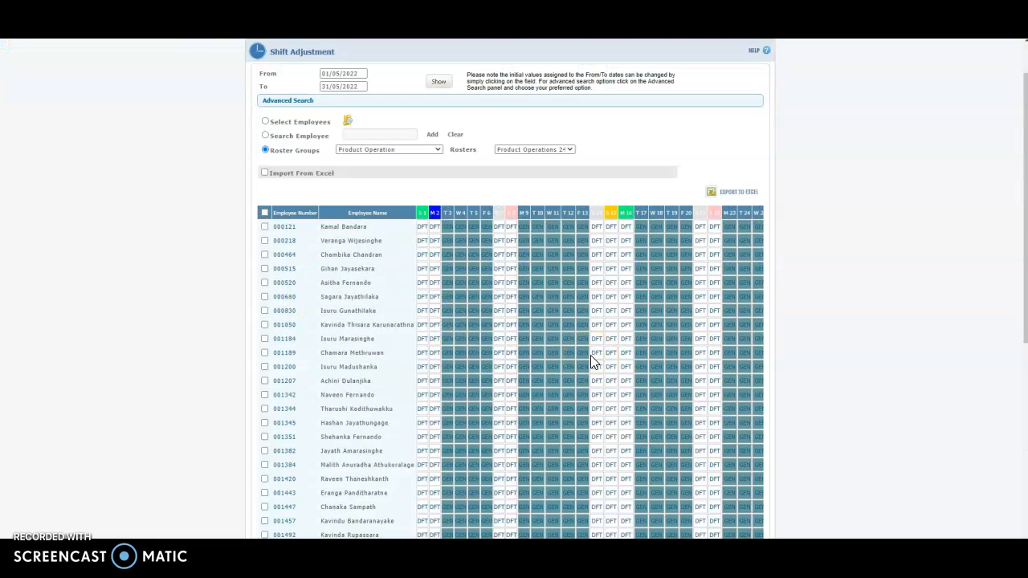
Select every grid employee and save the Excel export into the Shift Adjustments folder
{"action": "left_click", "coordinate": [264, 213]}
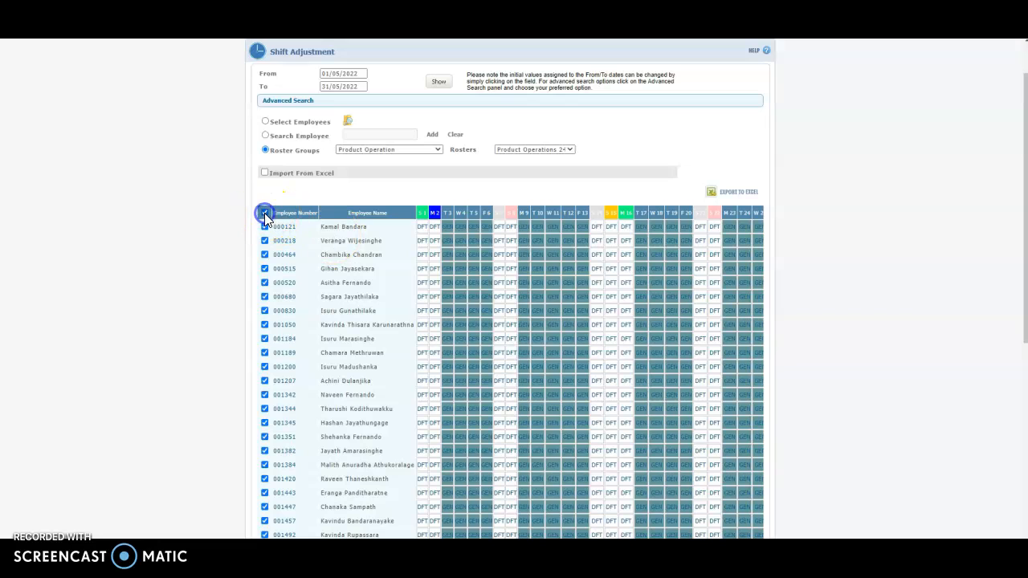
{"action": "left_click", "coordinate": [746, 199]}
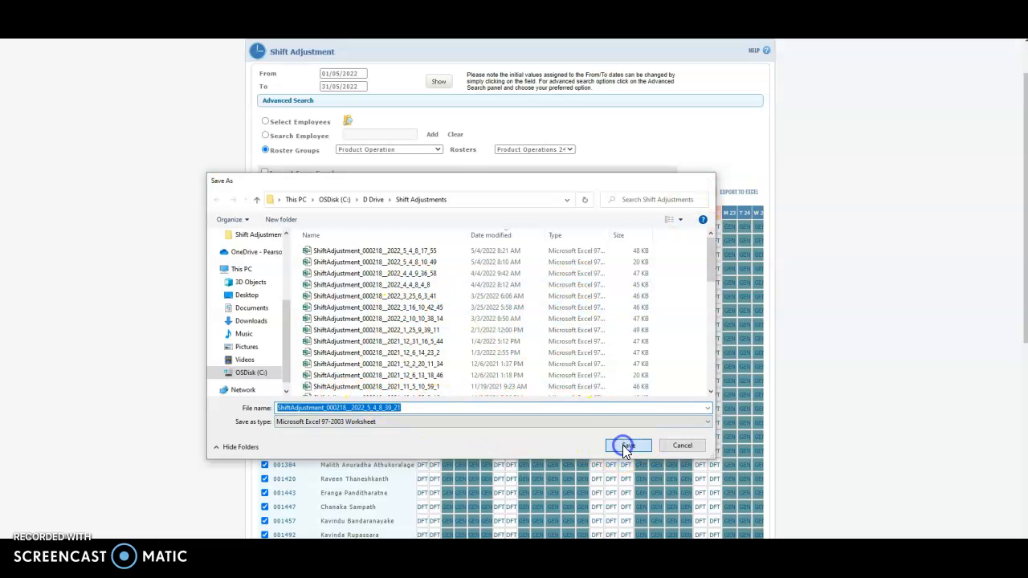
{"action": "left_click", "coordinate": [623, 445]}
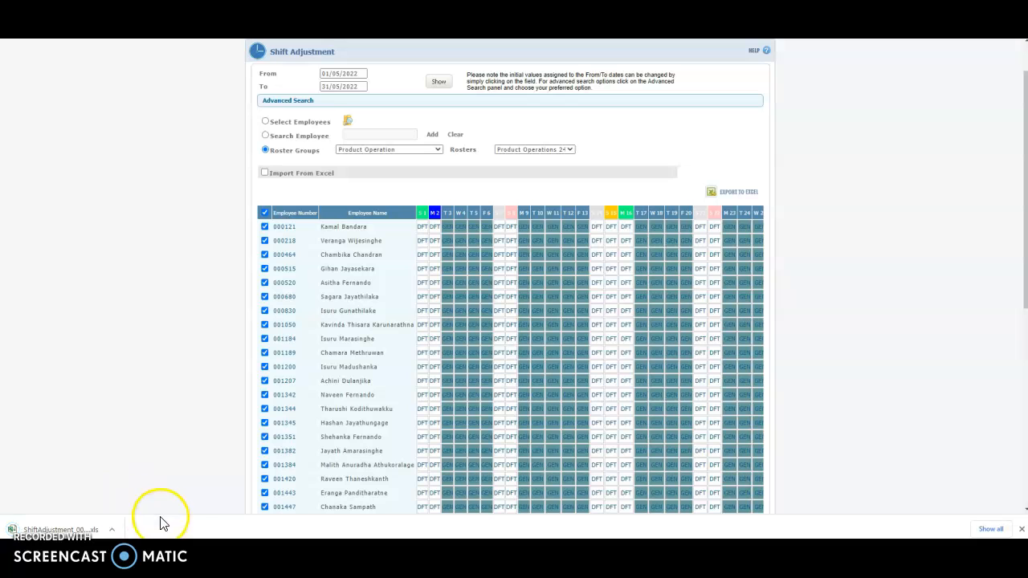
Show the download in the Shift Adjustments folder and widen the window to show type and size
{"action": "left_click", "coordinate": [114, 530]}
{"action": "left_click", "coordinate": [133, 491]}
{"action": "left_click_drag", "start_coordinate": [706, 156], "coordinate": [390, 93]}
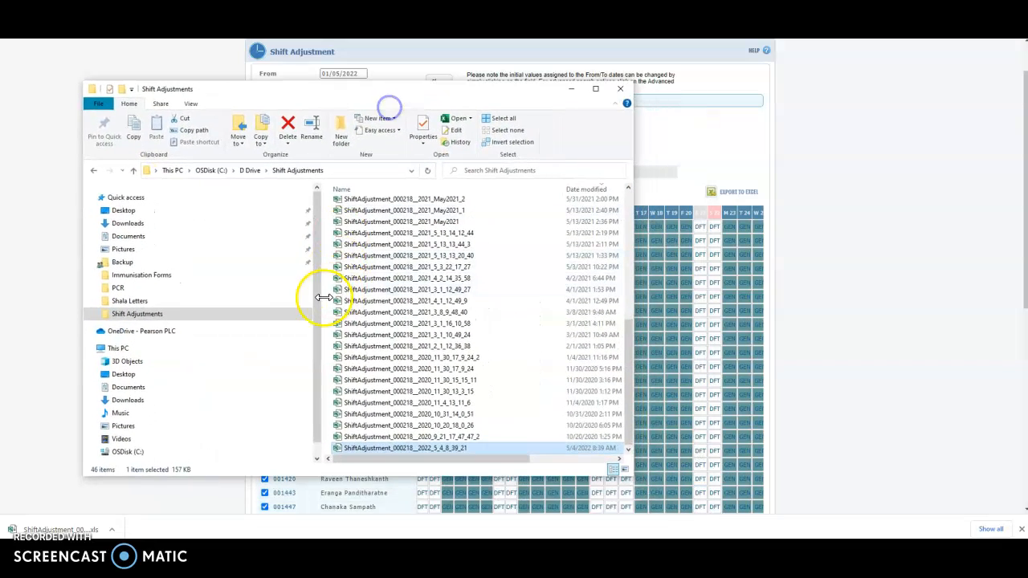
{"action": "left_click_drag", "start_coordinate": [321, 297], "coordinate": [170, 302]}
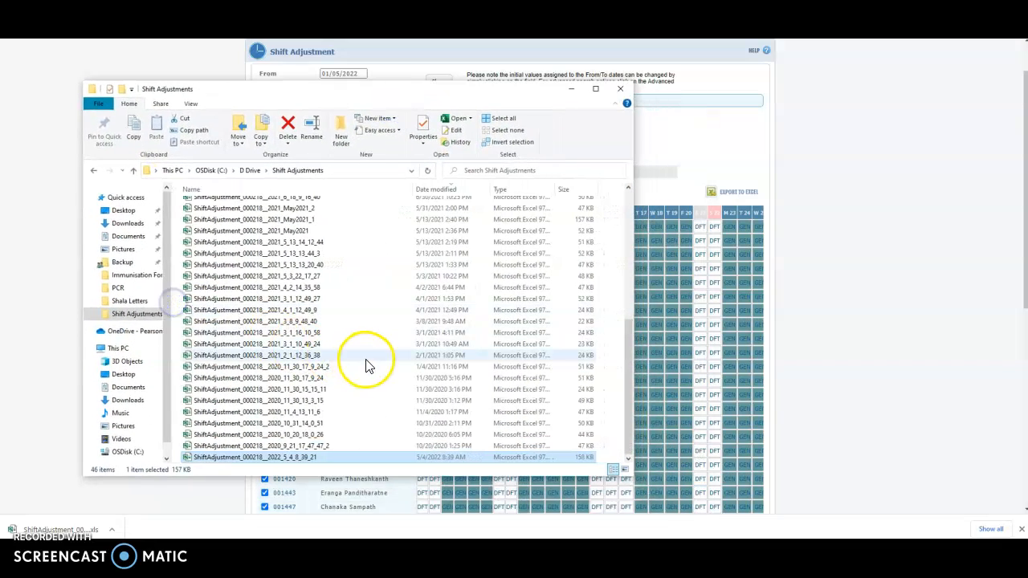
Sort by Date modified, newest first, and open the newest ShiftAdjustment export in Excel
{"action": "left_click", "coordinate": [440, 190]}
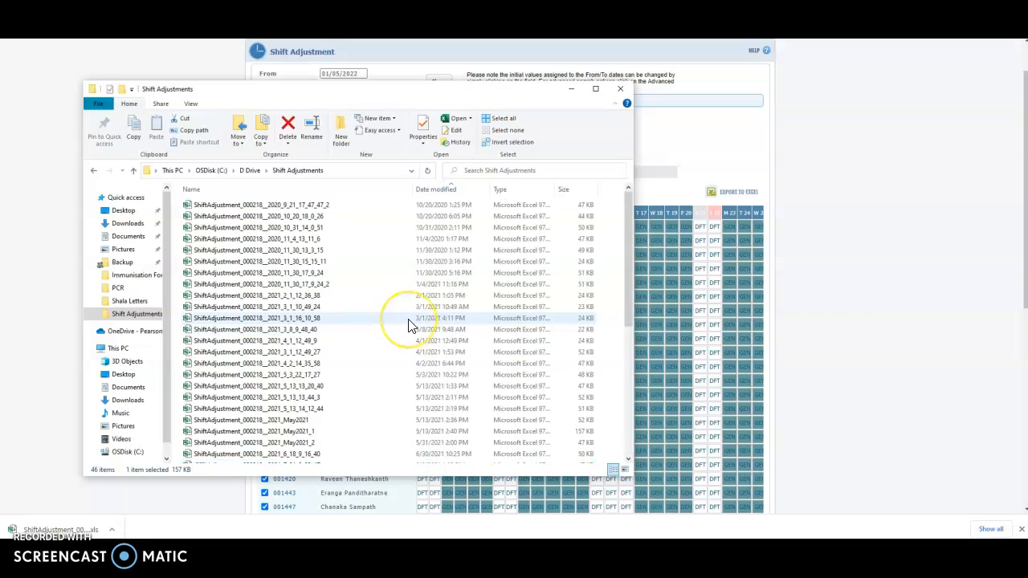
{"action": "left_click", "coordinate": [446, 193]}
{"action": "left_click", "coordinate": [295, 207]}
{"action": "double_click", "coordinate": [261, 204]}
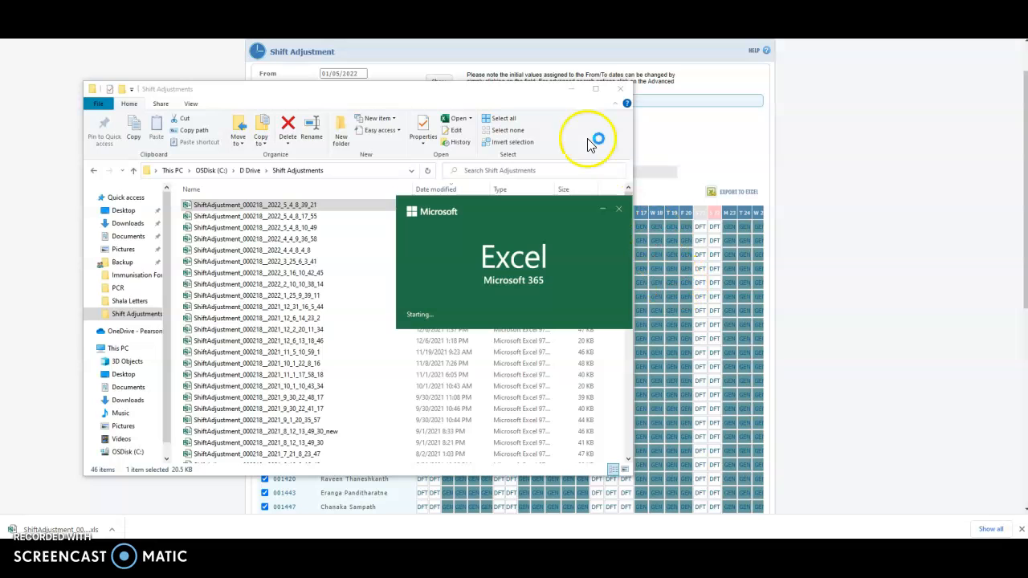
Enable editing on the Table1 export, maximise Excel, and widen columns A and B
{"action": "left_click", "coordinate": [571, 89]}
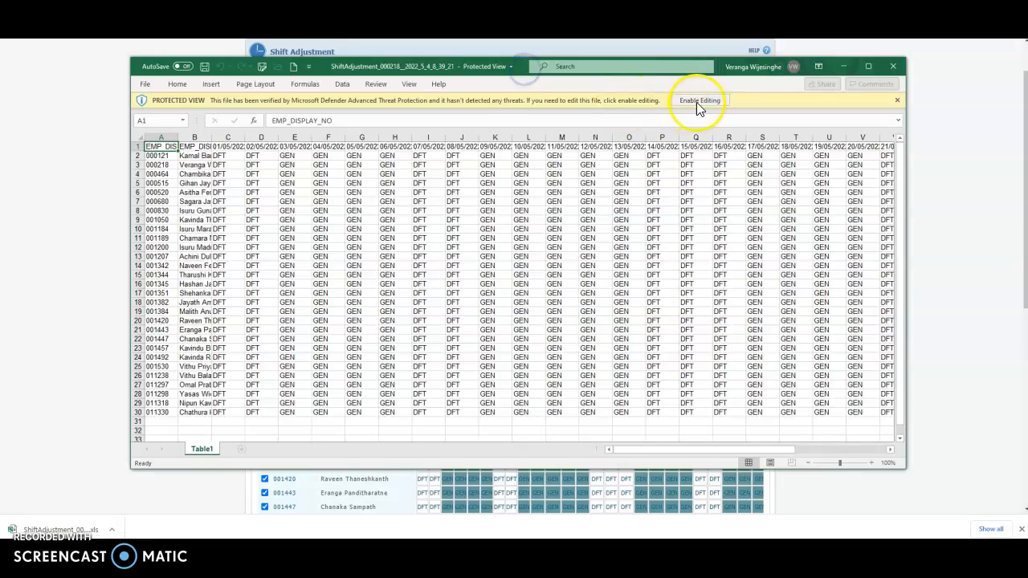
{"action": "left_click", "coordinate": [696, 100]}
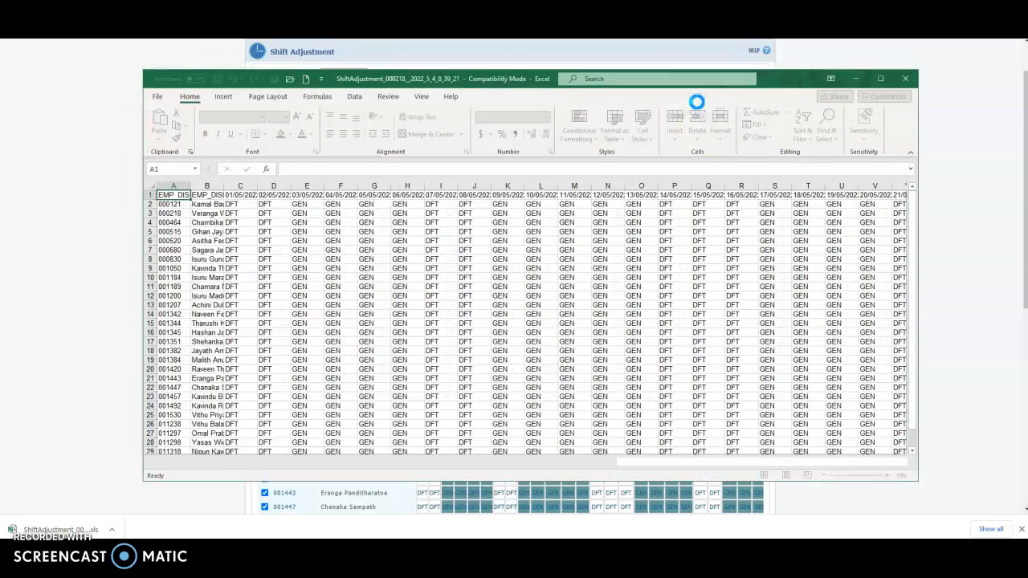
{"action": "left_click", "coordinate": [881, 79]}
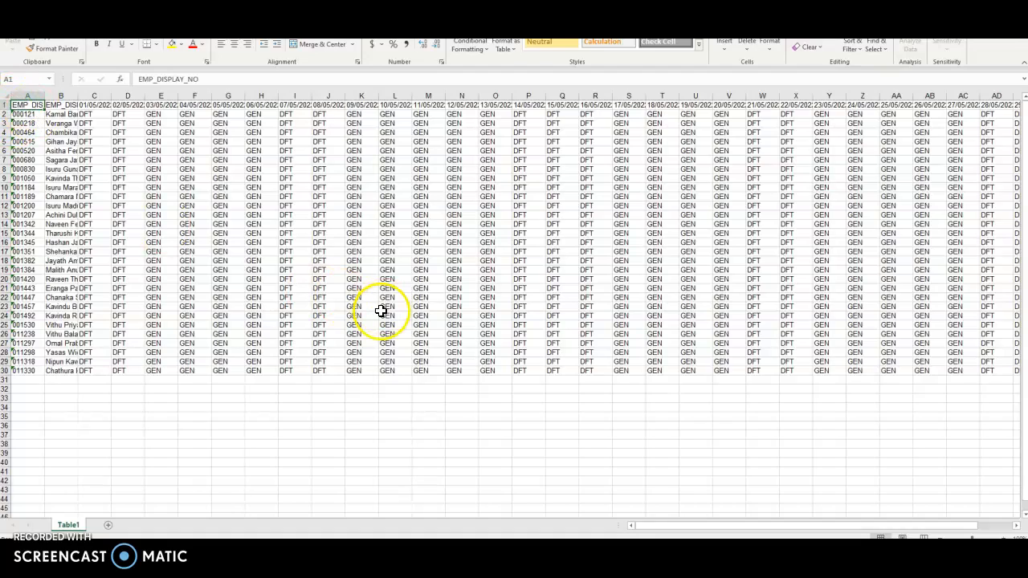
{"action": "scroll", "coordinate": [381, 312], "scroll_direction": "down", "scroll_amount": 1, "text": "ctrl"}
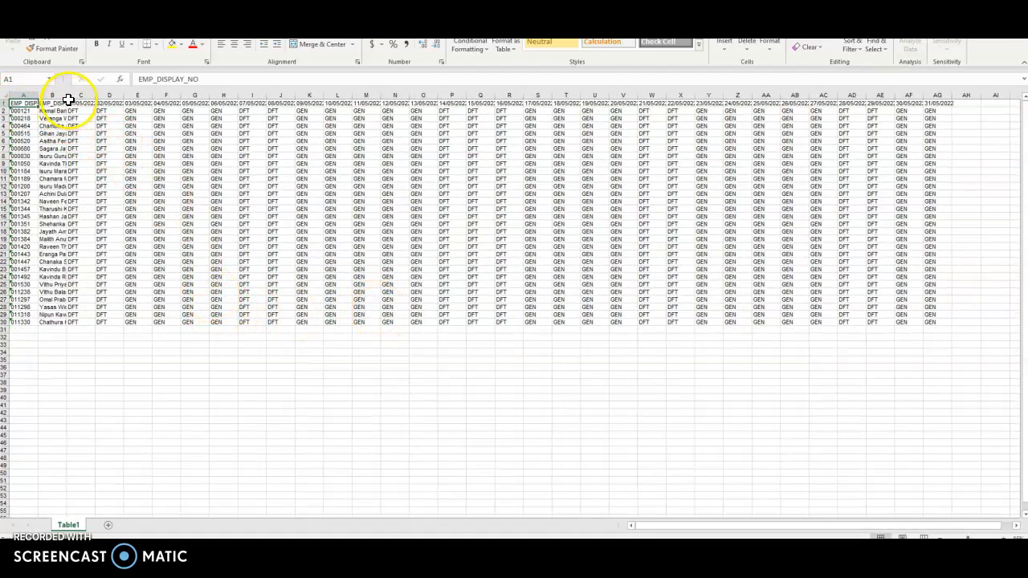
{"action": "left_click_drag", "start_coordinate": [68, 94], "coordinate": [127, 96]}
{"action": "left_click_drag", "start_coordinate": [37, 95], "coordinate": [52, 96]}
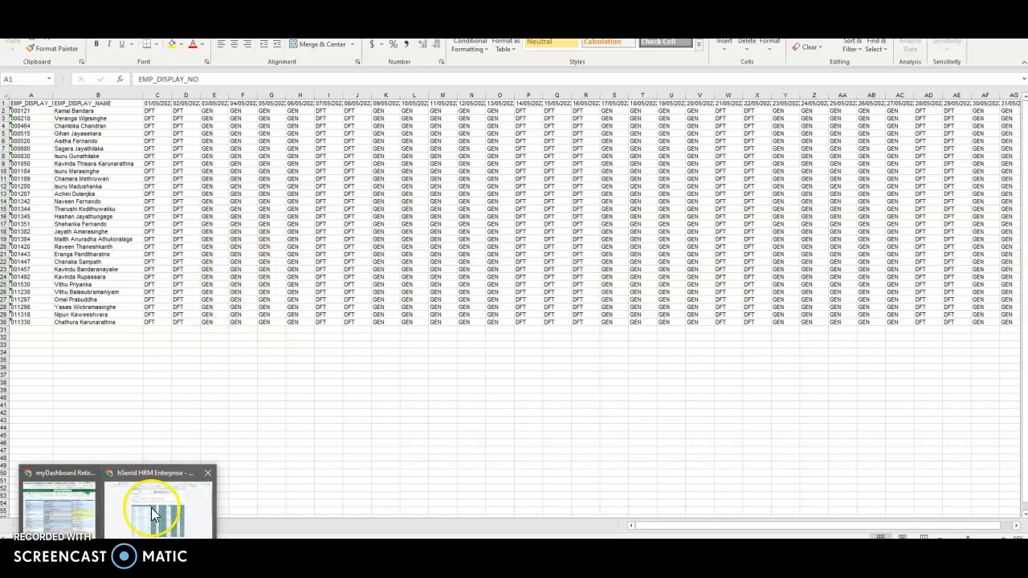
Show the May 2022 sheet of the Roster 2022 NEW workbook in Excel for the web
{"action": "left_click", "coordinate": [151, 504]}
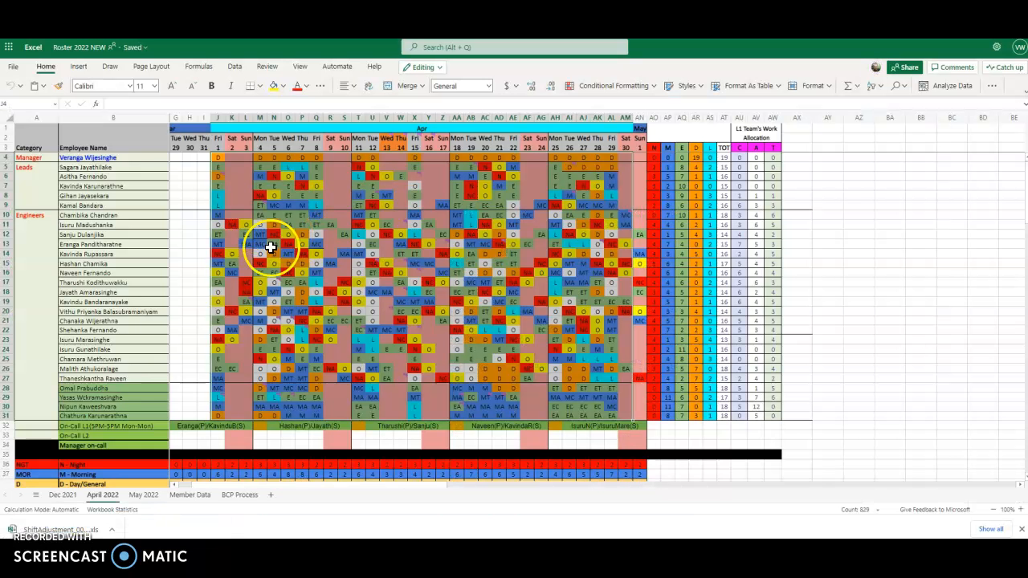
{"action": "left_click", "coordinate": [144, 496]}
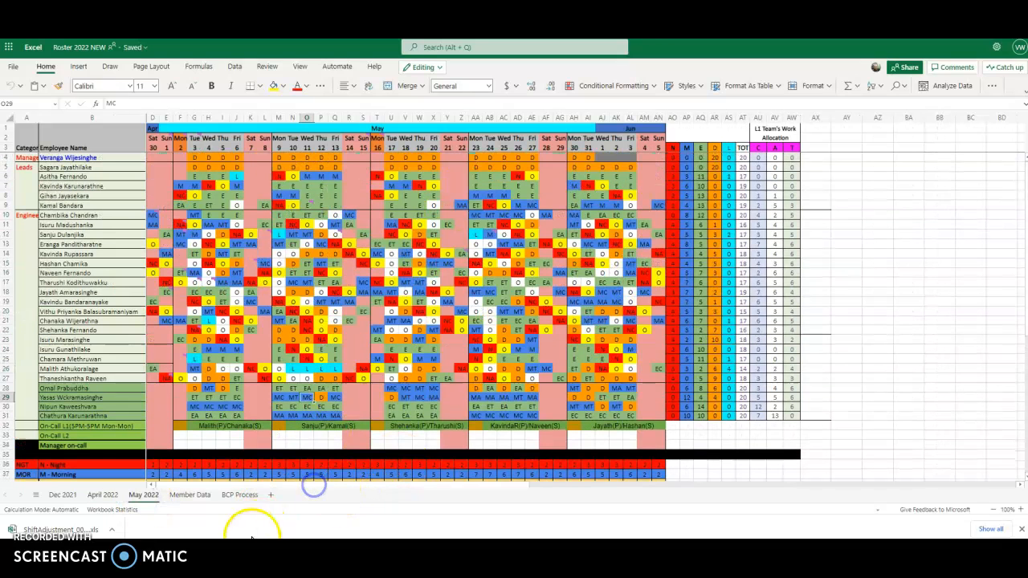
{"action": "left_click", "coordinate": [159, 550]}
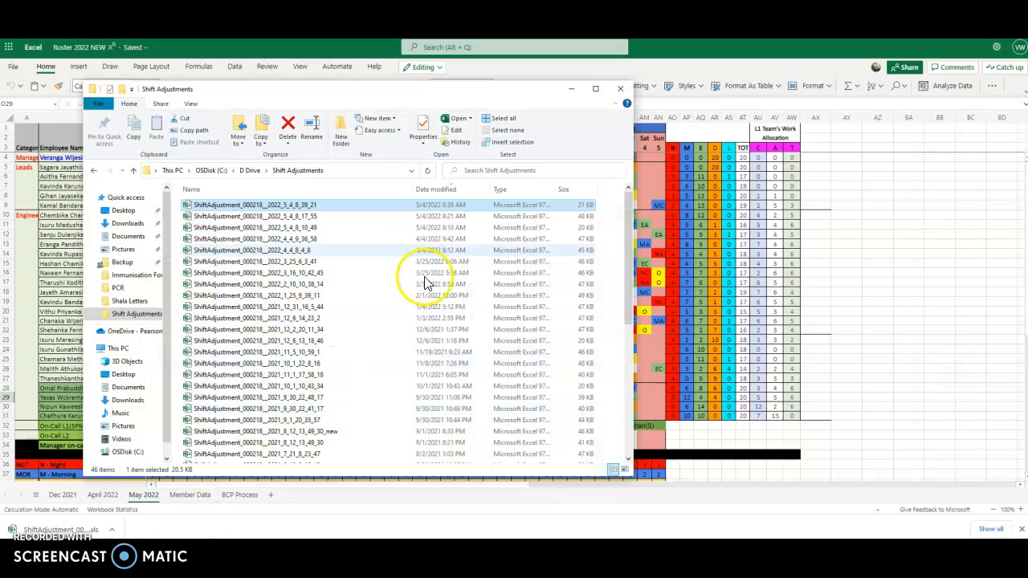
Open the ShiftAdjustment_000218 export with colour-coded April 2022 shifts
{"action": "left_click_drag", "start_coordinate": [422, 94], "coordinate": [514, 54]}
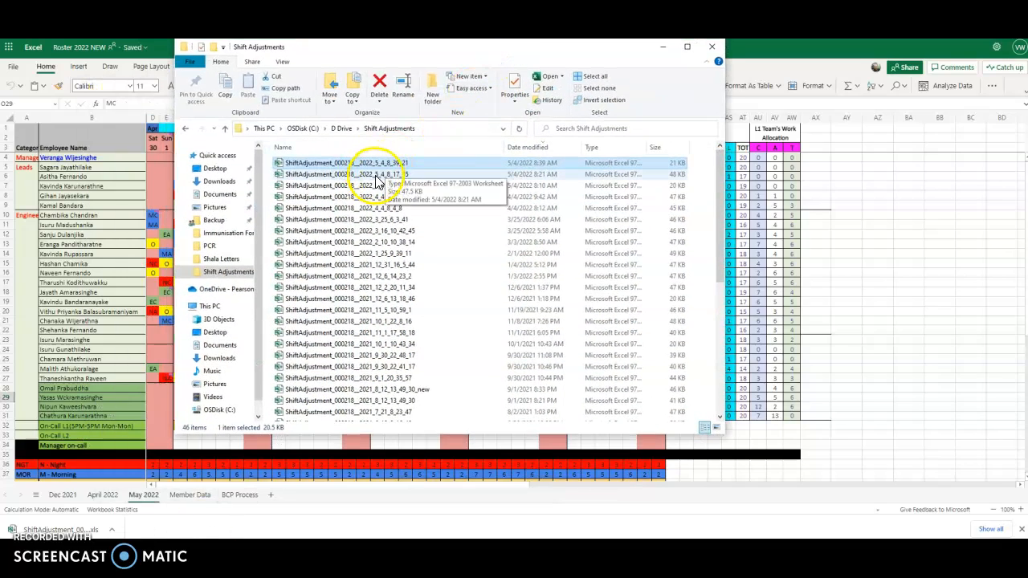
{"action": "left_click", "coordinate": [325, 176]}
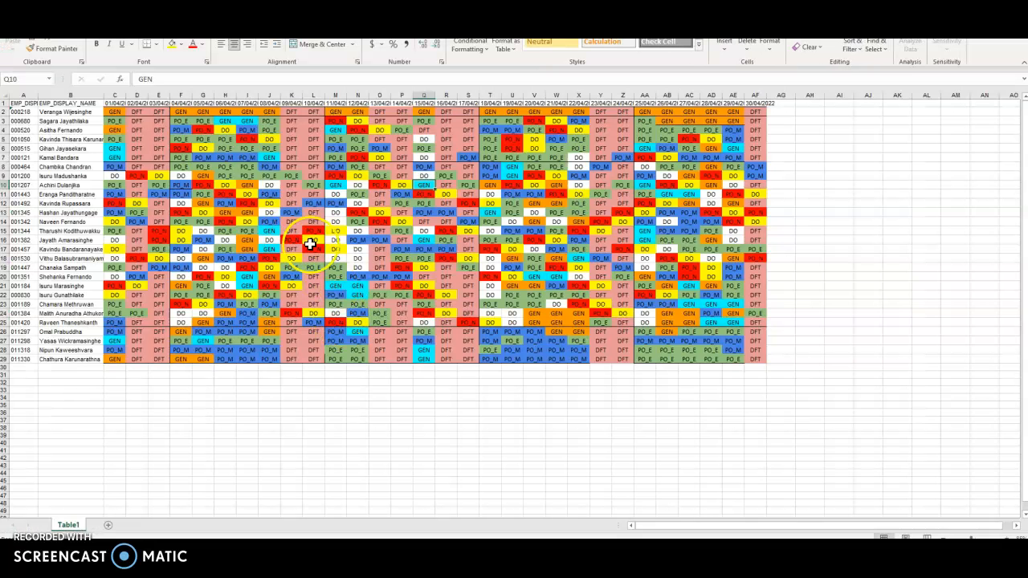
Paste the April export's employee IDs and names into A2 of the May export
{"action": "left_click_drag", "start_coordinate": [23, 114], "coordinate": [64, 356]}
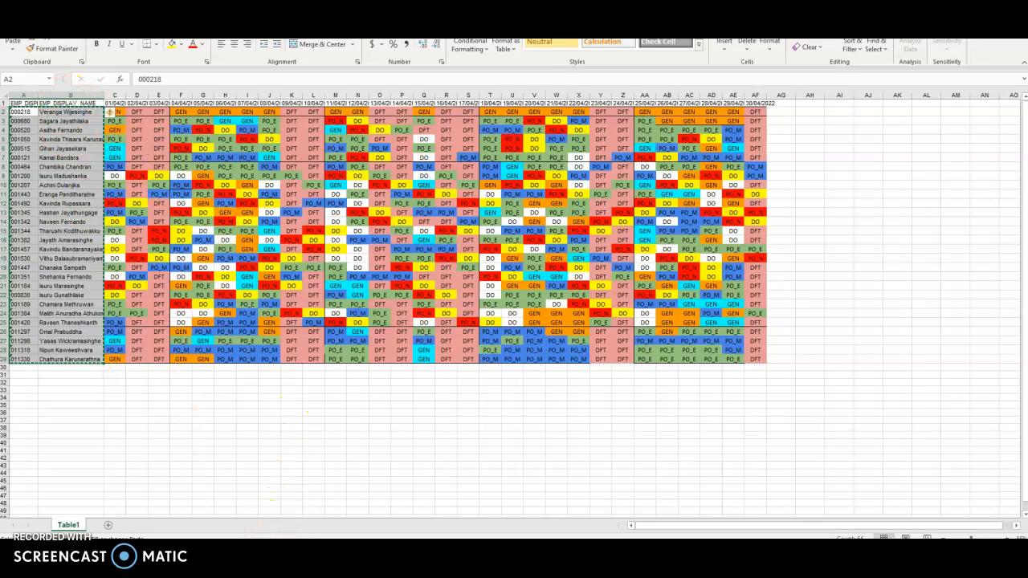
{"action": "left_click", "coordinate": [230, 523]}
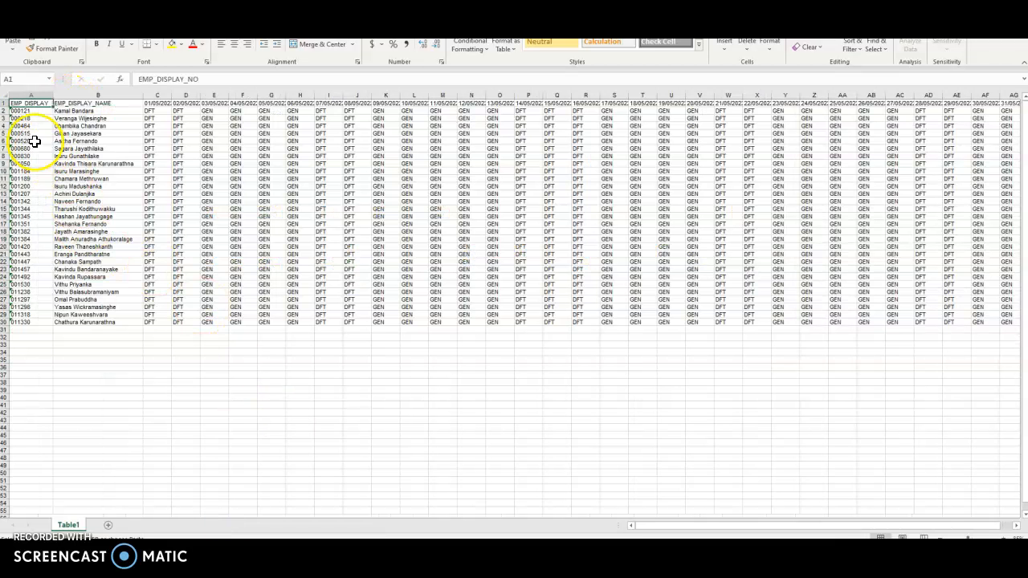
{"action": "left_click", "coordinate": [30, 110]}
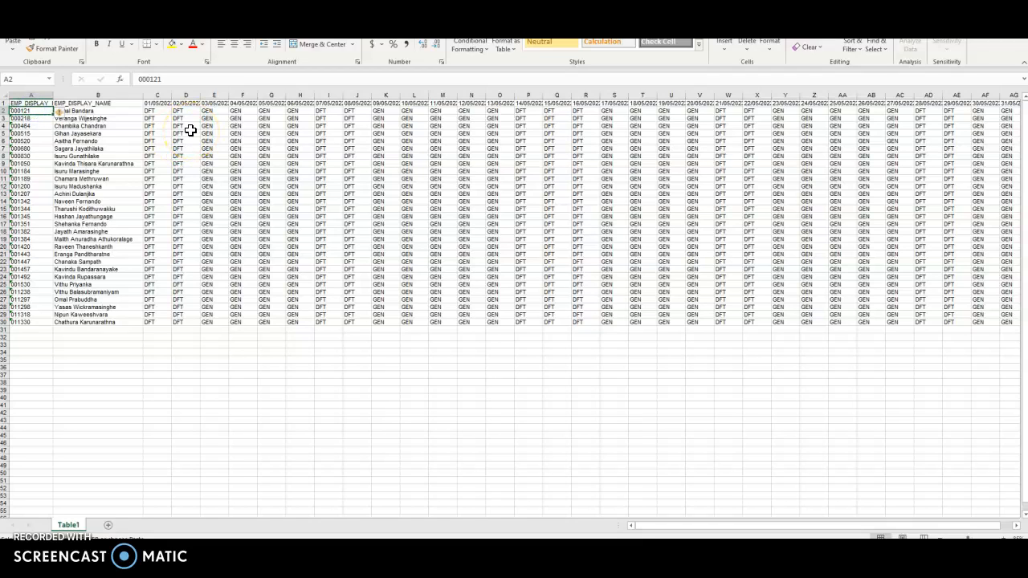
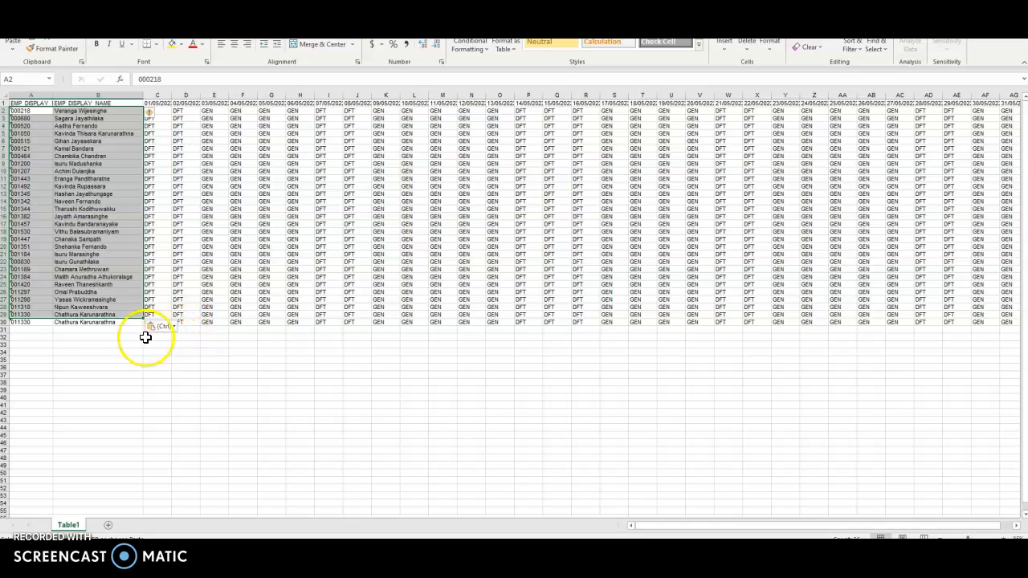
Delete the leftover duplicate row 30 from the May export
{"action": "left_click_drag", "start_coordinate": [26, 324], "coordinate": [79, 322]}
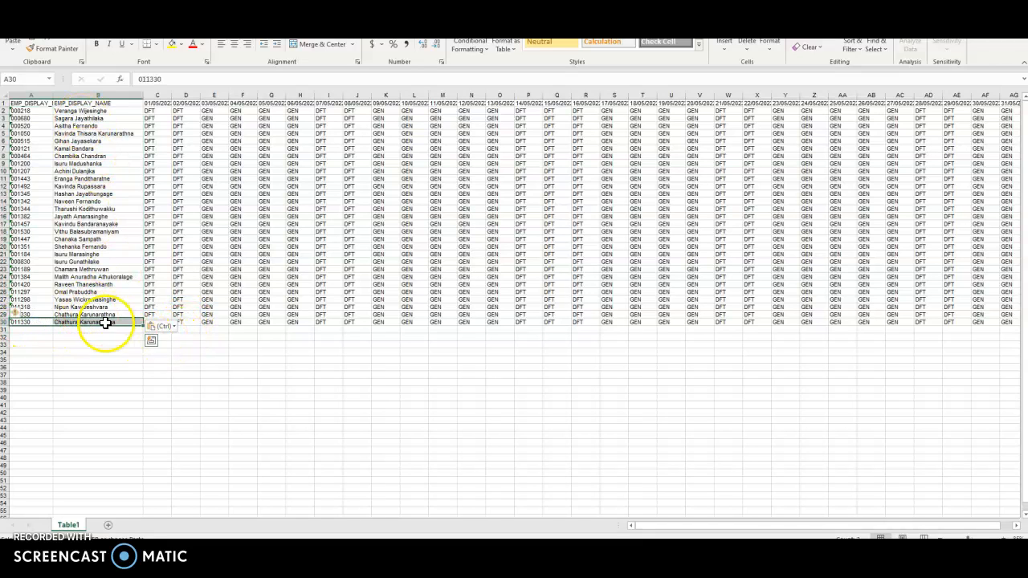
{"action": "left_click", "coordinate": [11, 322]}
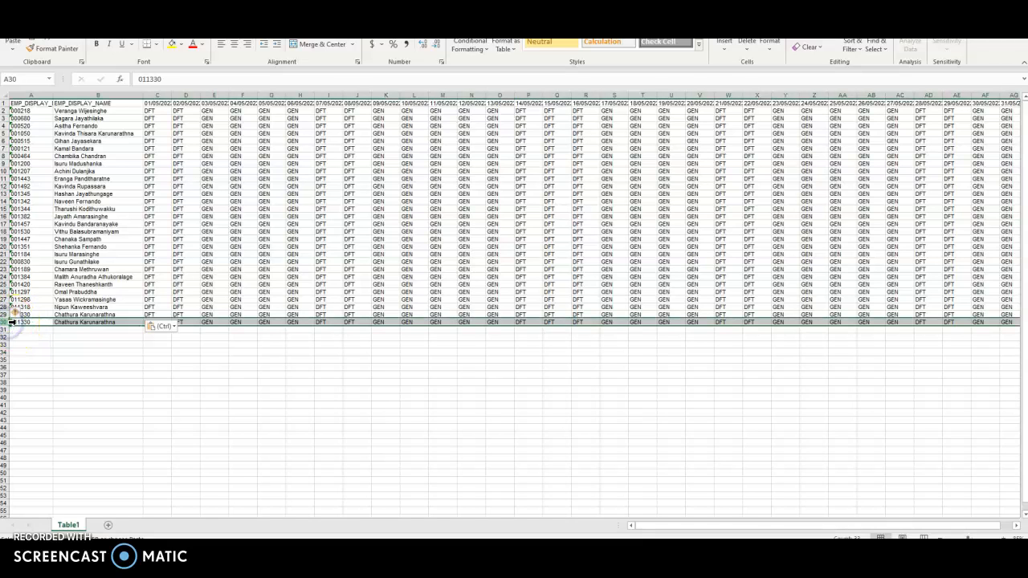
{"action": "right_click", "coordinate": [11, 322]}
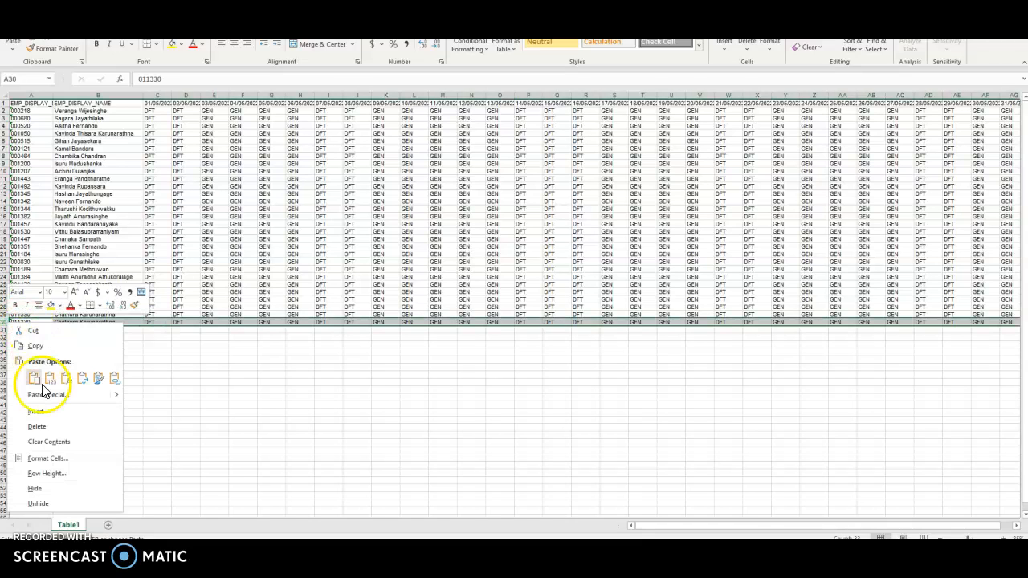
{"action": "left_click", "coordinate": [50, 425]}
{"action": "left_click", "coordinate": [199, 383]}
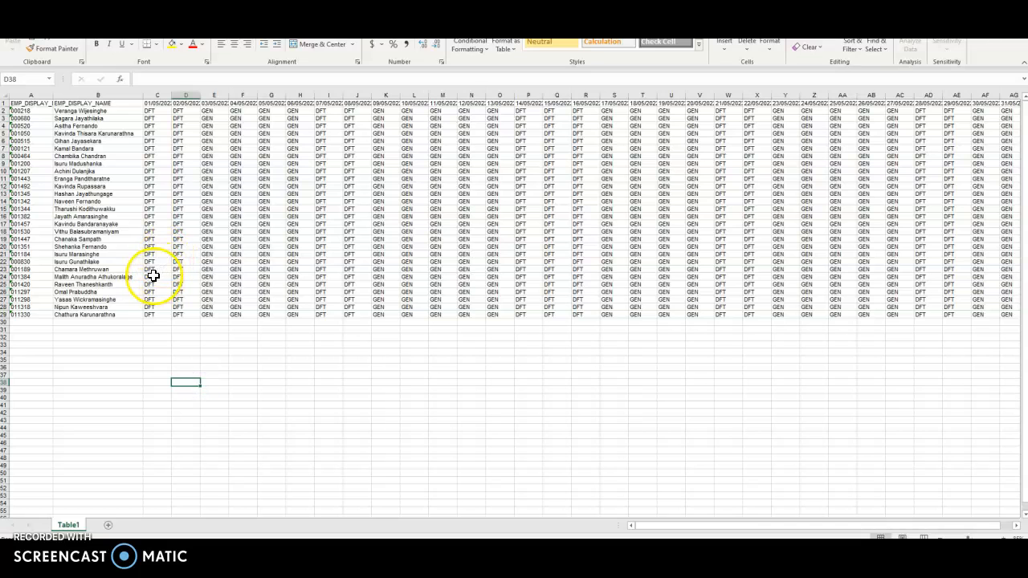
Select the block of colour-coded shift cells starting at C2 in the April export
{"action": "mouse_move", "coordinate": [257, 538]}
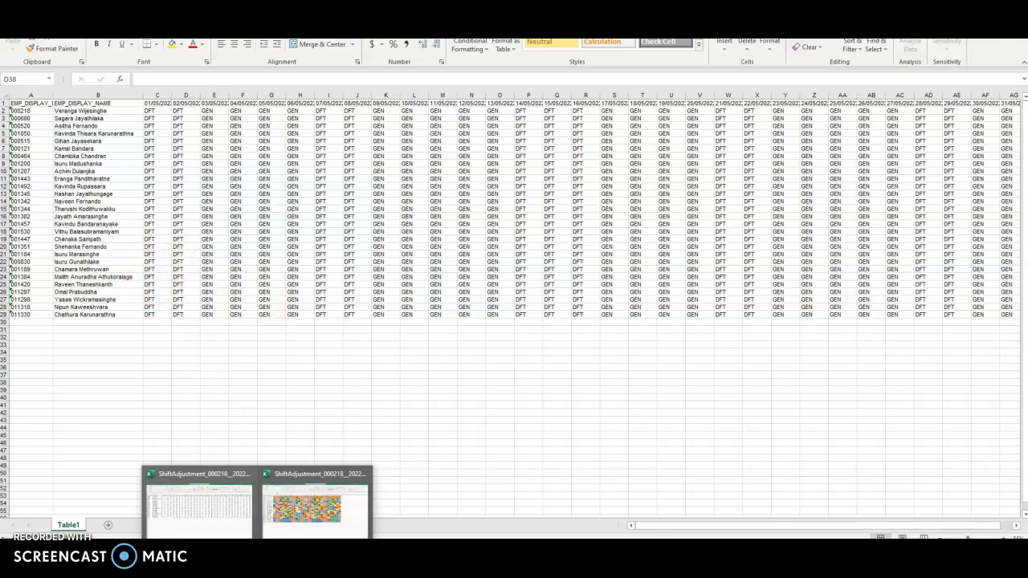
{"action": "left_click", "coordinate": [313, 513]}
{"action": "left_click", "coordinate": [119, 113]}
{"action": "left_click_drag", "start_coordinate": [132, 123], "coordinate": [694, 330]}
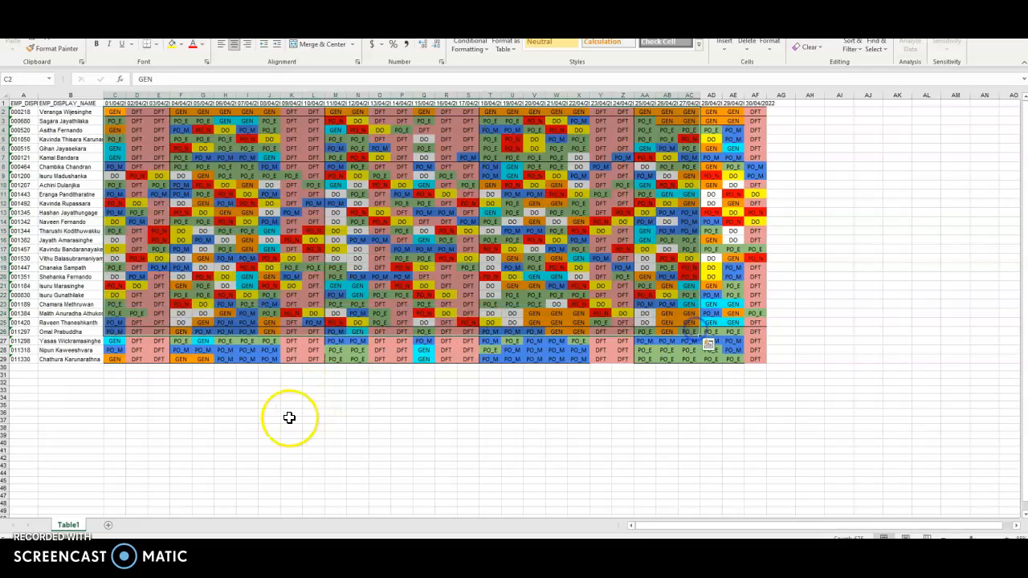
{"action": "left_click", "coordinate": [289, 417]}
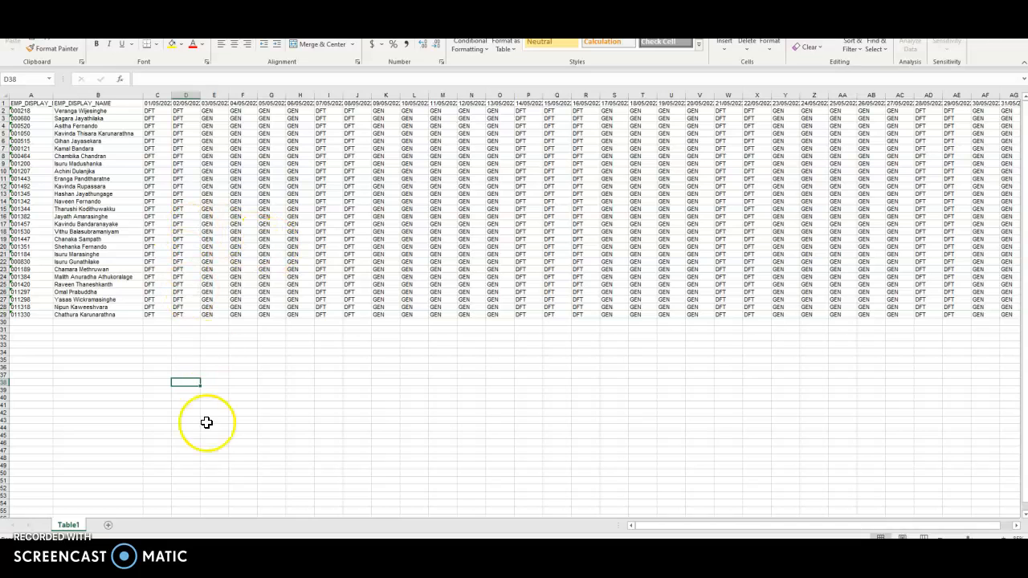
Copy E4:AI31, every employee's 1–31 May shifts, from the online May 2022 roster
{"action": "left_click", "coordinate": [166, 472]}
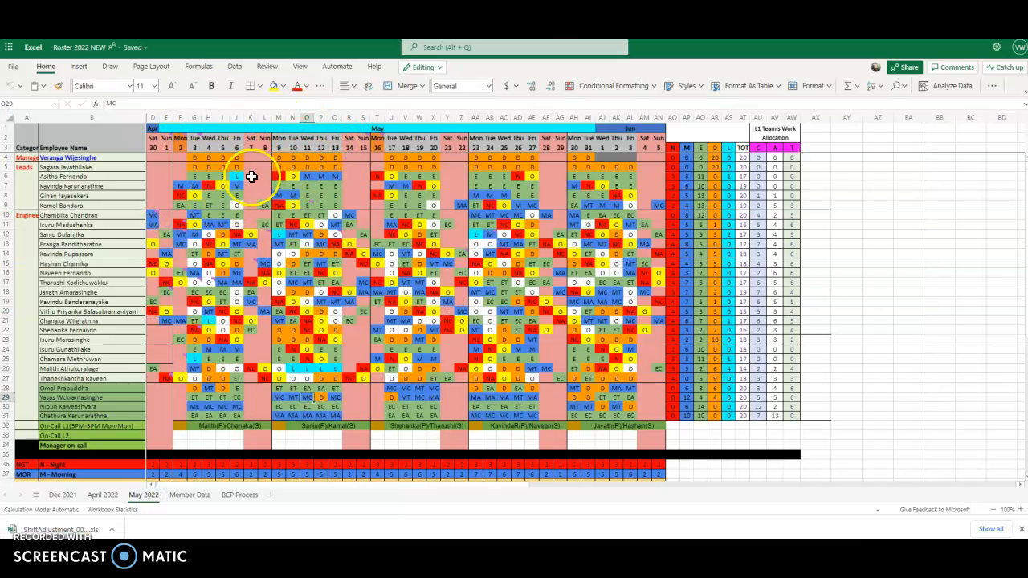
{"action": "left_click", "coordinate": [166, 157]}
{"action": "left_click_drag", "start_coordinate": [183, 167], "coordinate": [587, 416]}
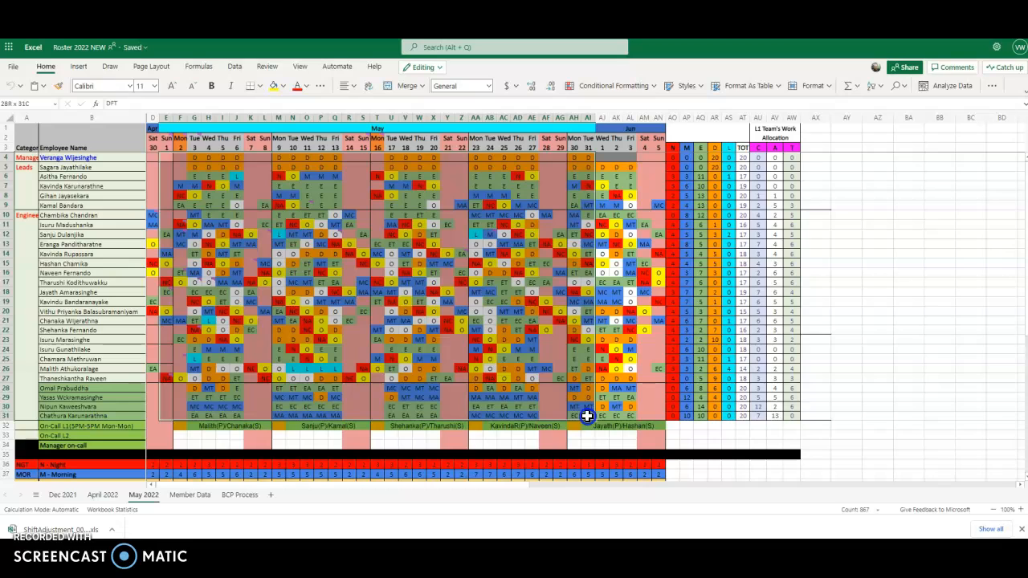
{"action": "right_click", "coordinate": [584, 331]}
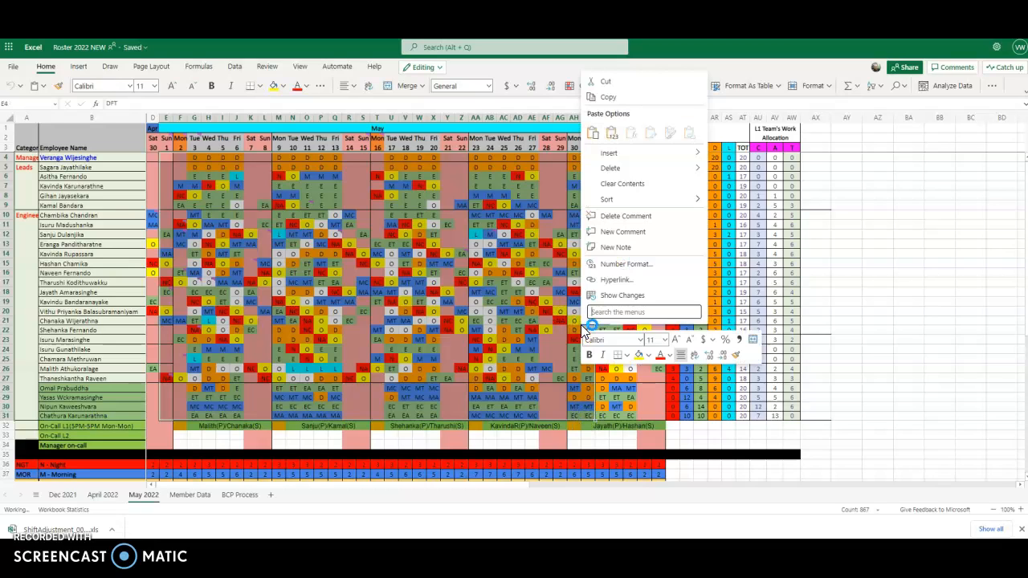
{"action": "left_click", "coordinate": [626, 127]}
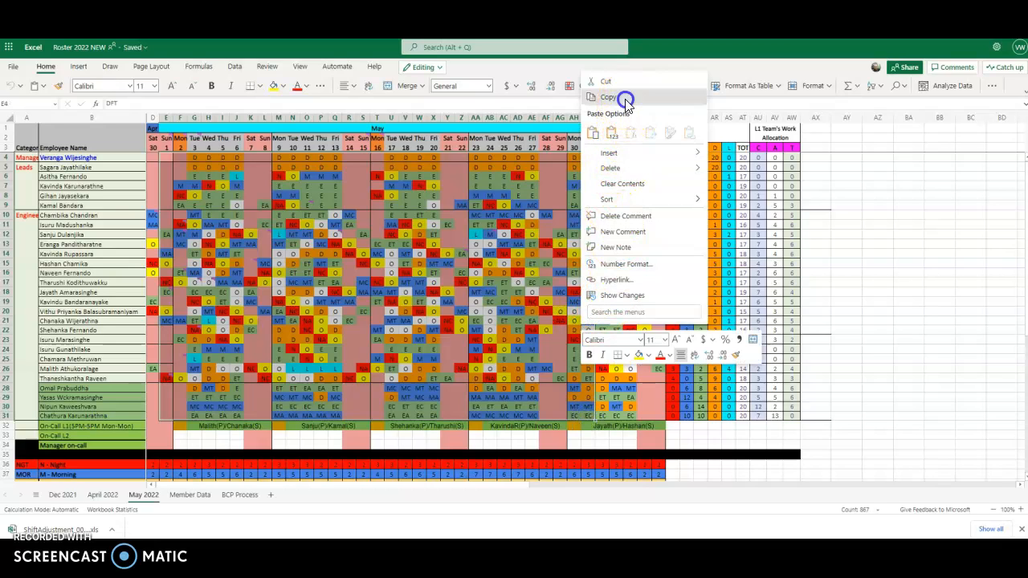
{"action": "left_click", "coordinate": [615, 97]}
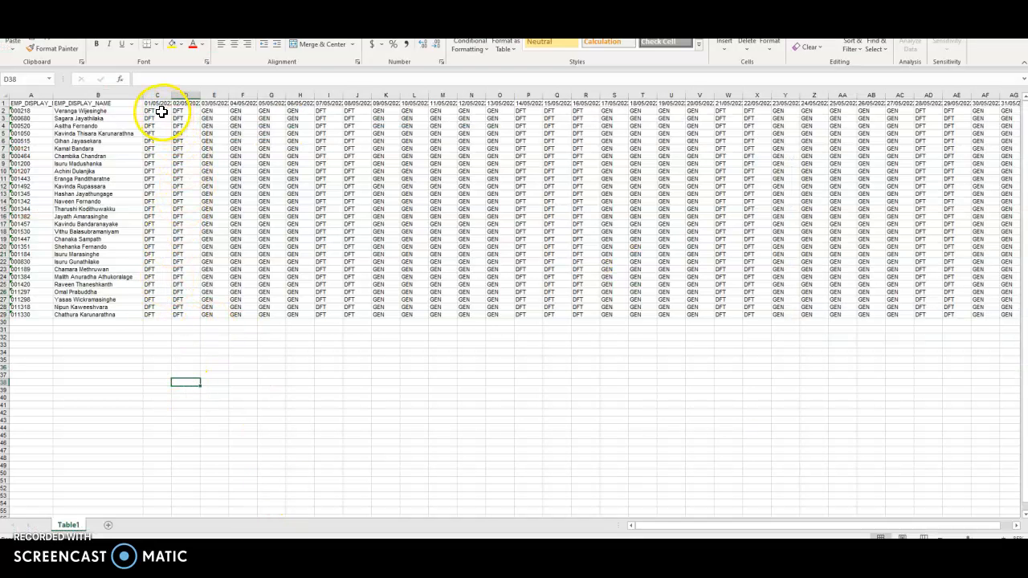
Autofit date columns C:AG and paste the copied May roster shifts at C2
{"action": "left_click_drag", "start_coordinate": [156, 90], "coordinate": [960, 94]}
{"action": "double_click", "coordinate": [951, 95]}
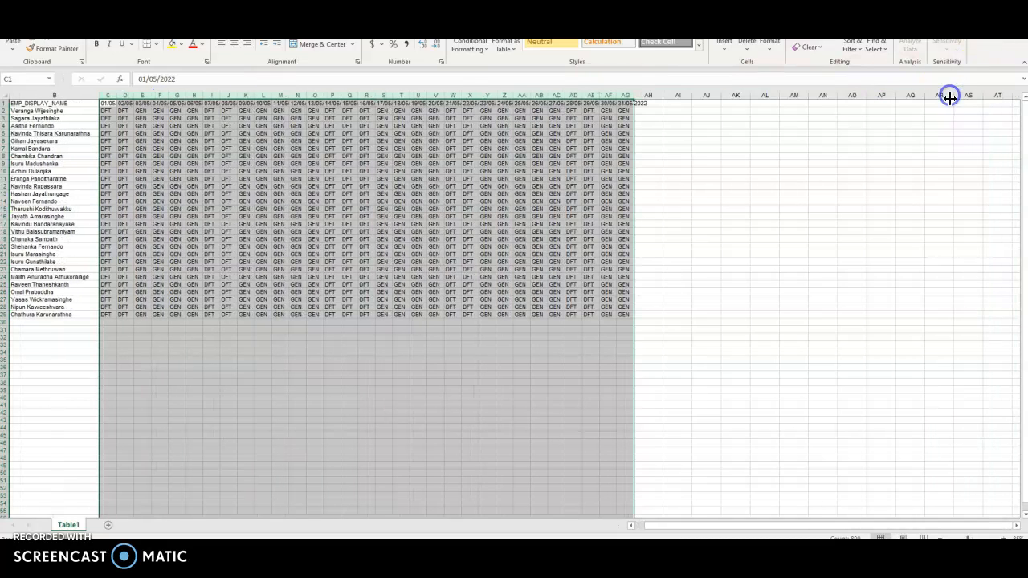
{"action": "left_click", "coordinate": [633, 526]}
{"action": "left_click", "coordinate": [426, 423]}
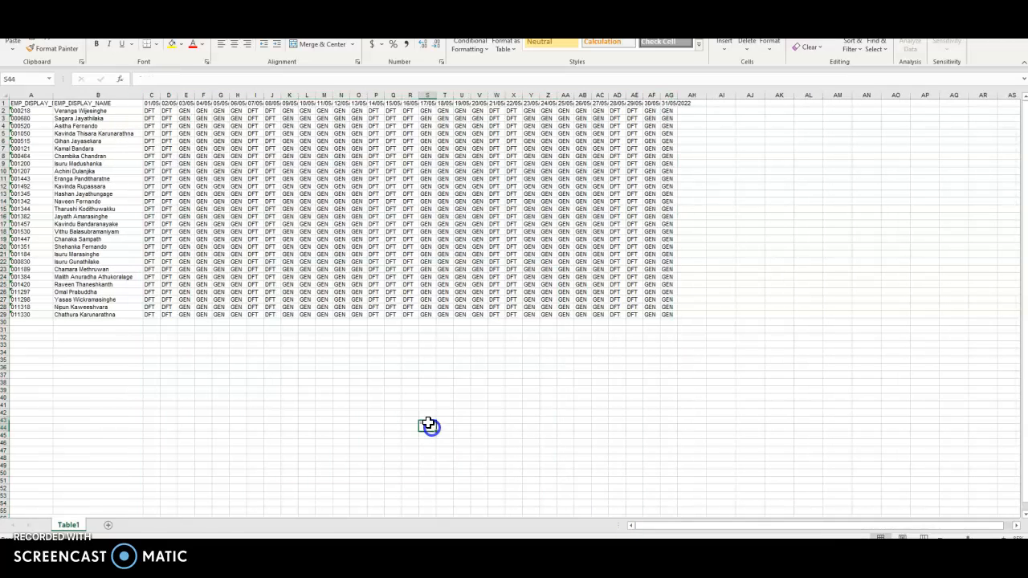
{"action": "left_click", "coordinate": [153, 112]}
{"action": "key", "text": "ctrl+v"}
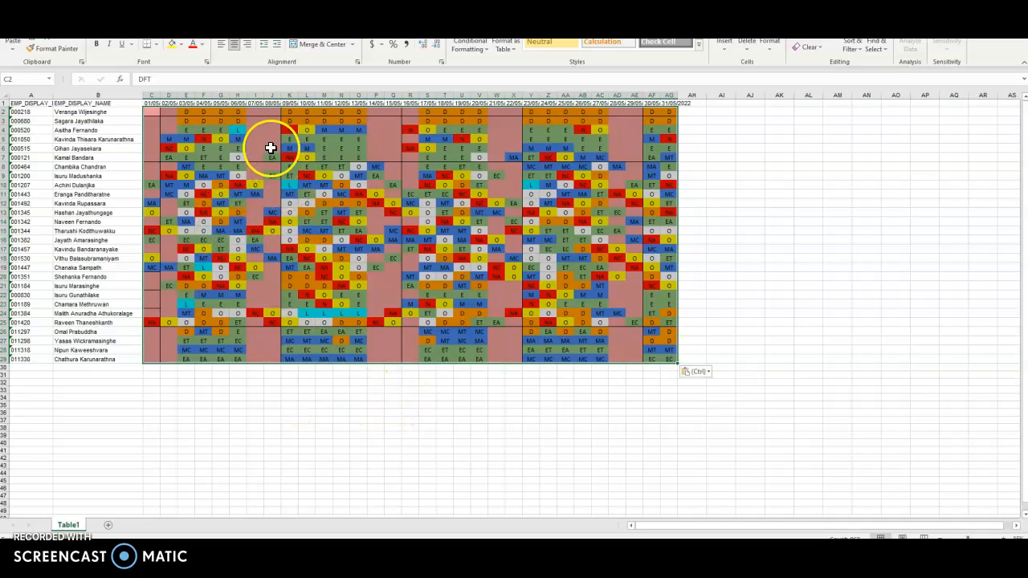
Give the pasted shift codes dark font colour so the DFT entries in pink cells are readable, then check cell E5
{"action": "left_click", "coordinate": [201, 44]}
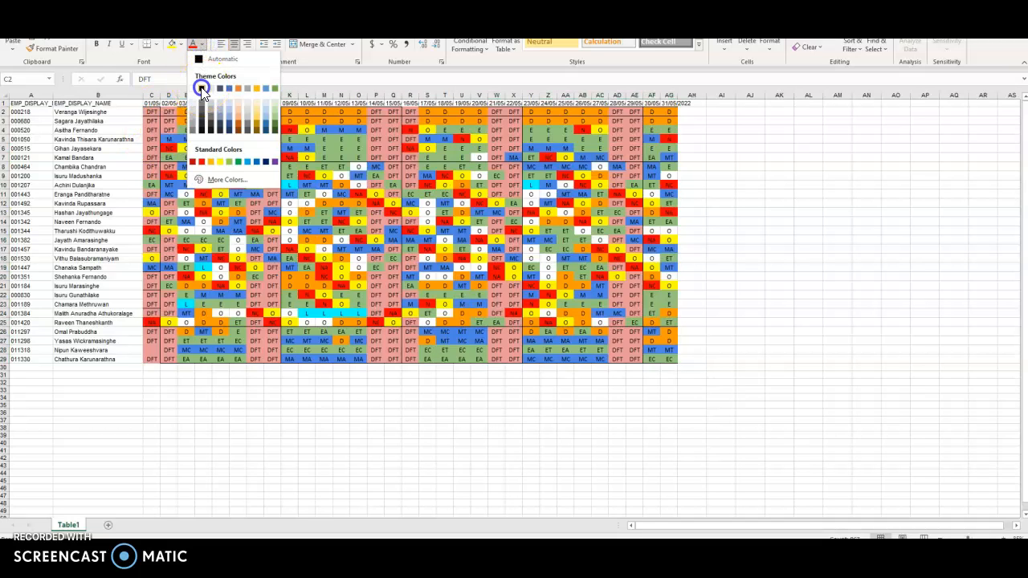
{"action": "left_click", "coordinate": [201, 84]}
{"action": "left_click", "coordinate": [154, 341]}
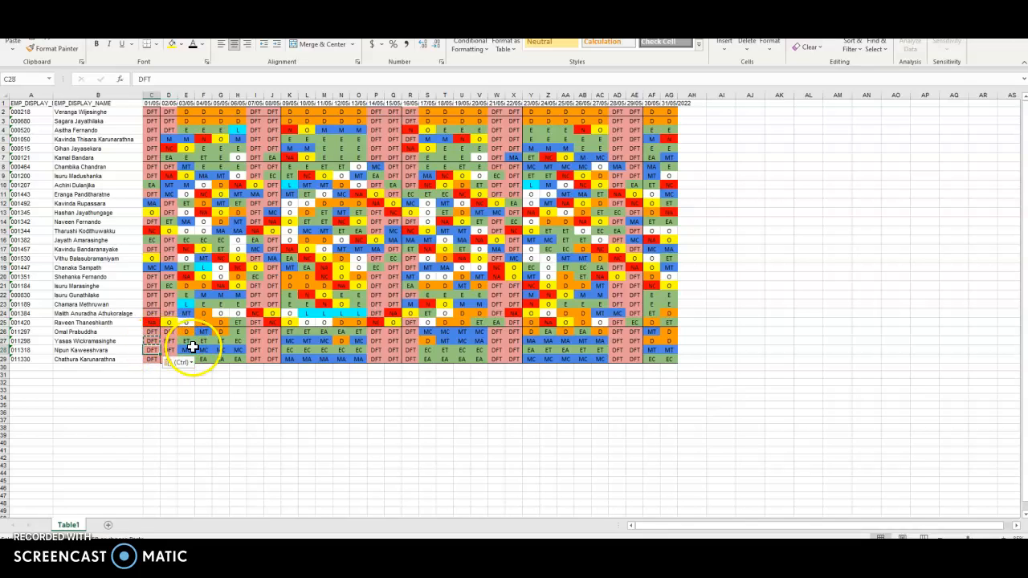
{"action": "left_click", "coordinate": [715, 342]}
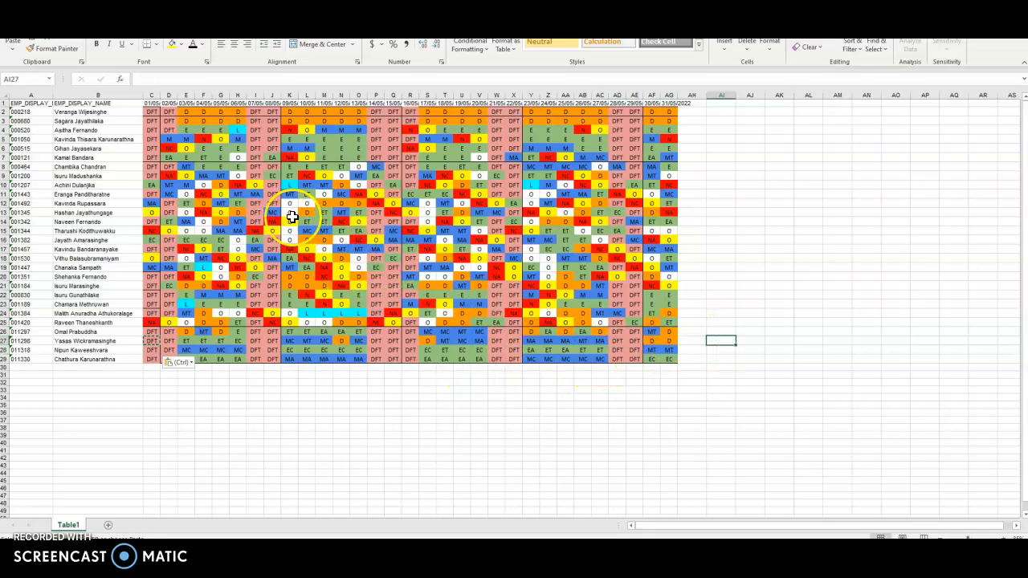
{"action": "left_click", "coordinate": [182, 140]}
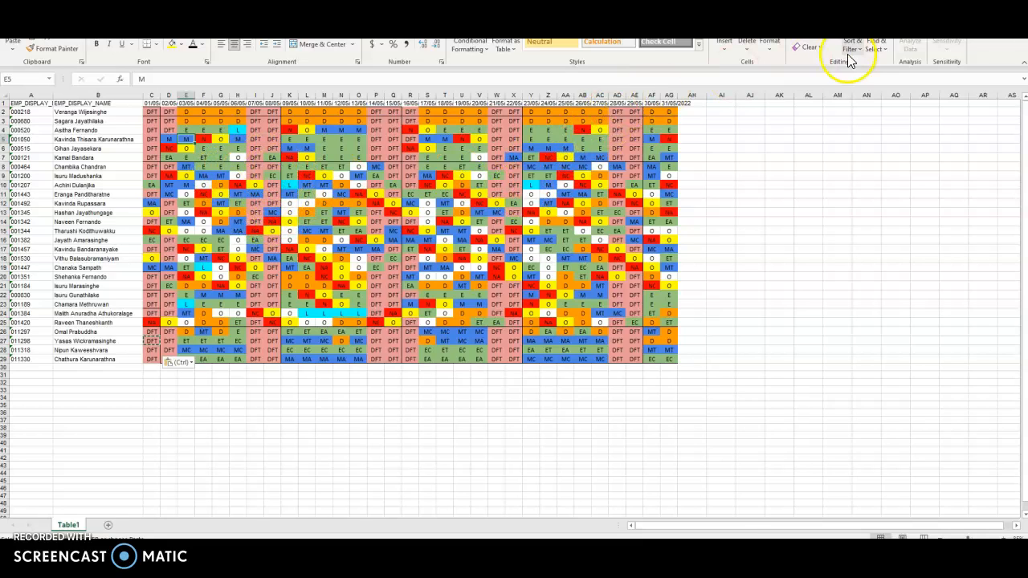
Run PERSONAL.XLSB!Roster_Update_2021_03 to turn the May codes into GEN, PO_E, PO_M and DO
{"action": "left_click", "coordinate": [292, 11]}
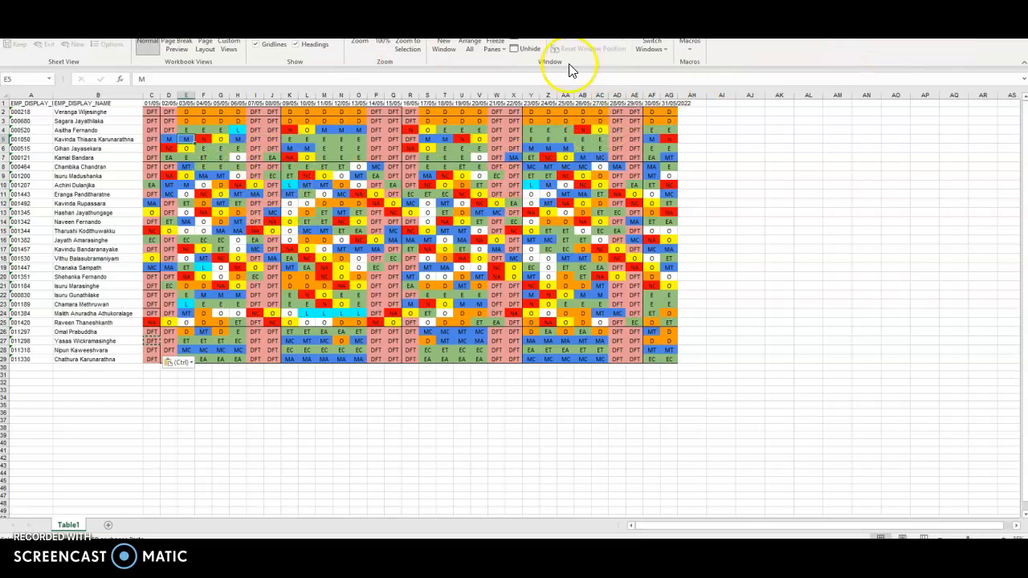
{"action": "left_click", "coordinate": [691, 45]}
{"action": "left_click", "coordinate": [714, 62]}
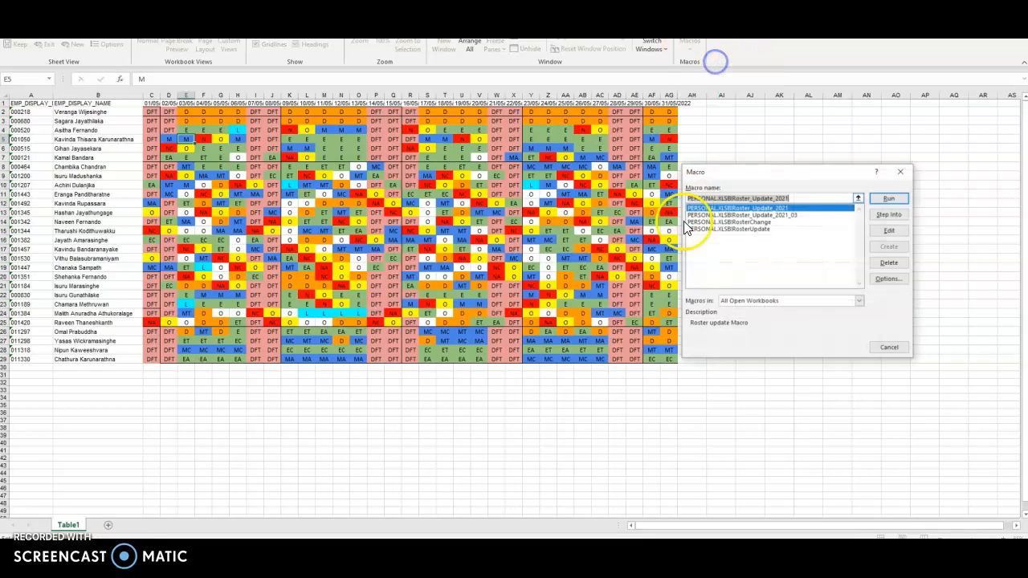
{"action": "left_click", "coordinate": [780, 215]}
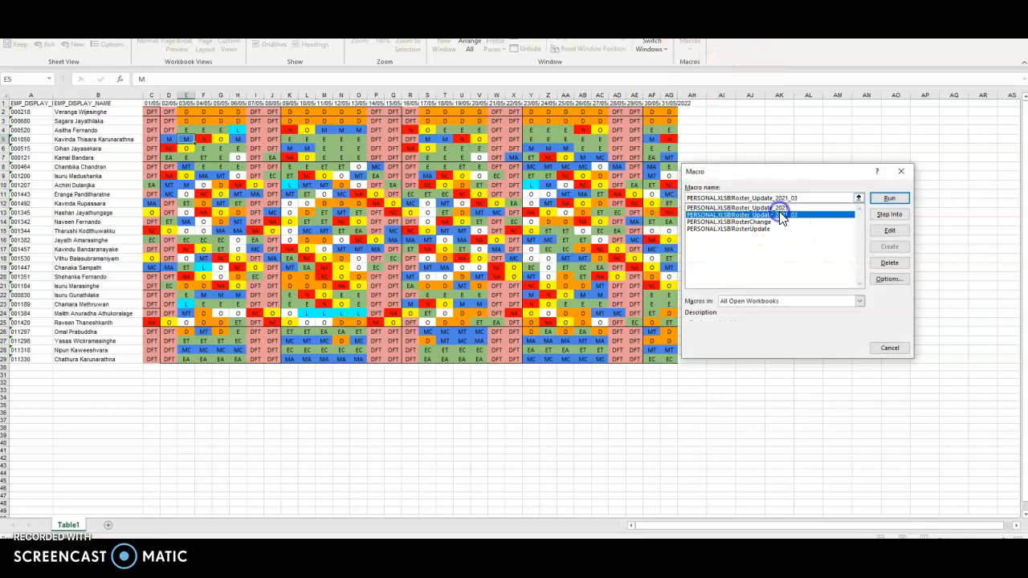
{"action": "left_click", "coordinate": [893, 200]}
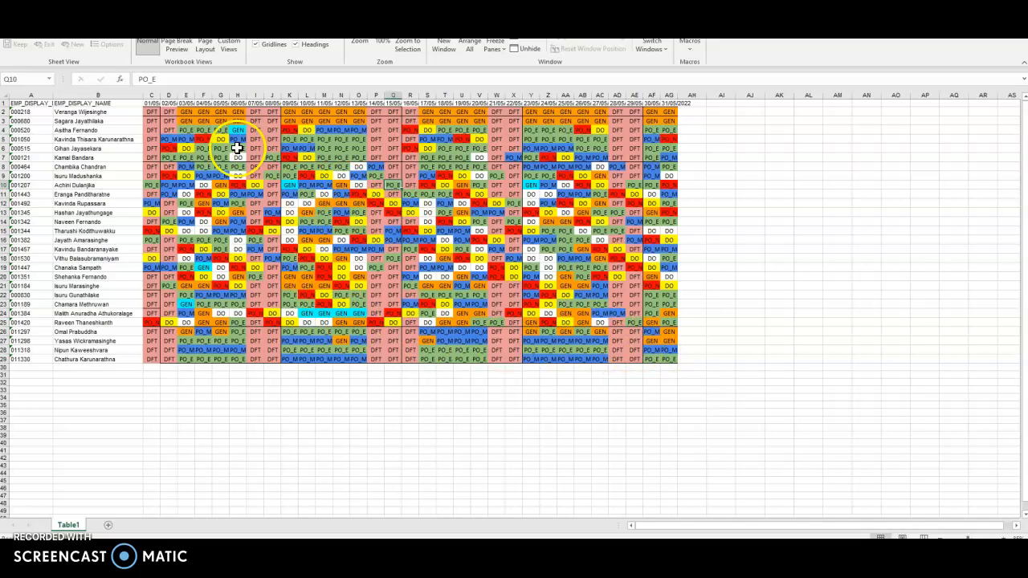
{"action": "left_click", "coordinate": [184, 130]}
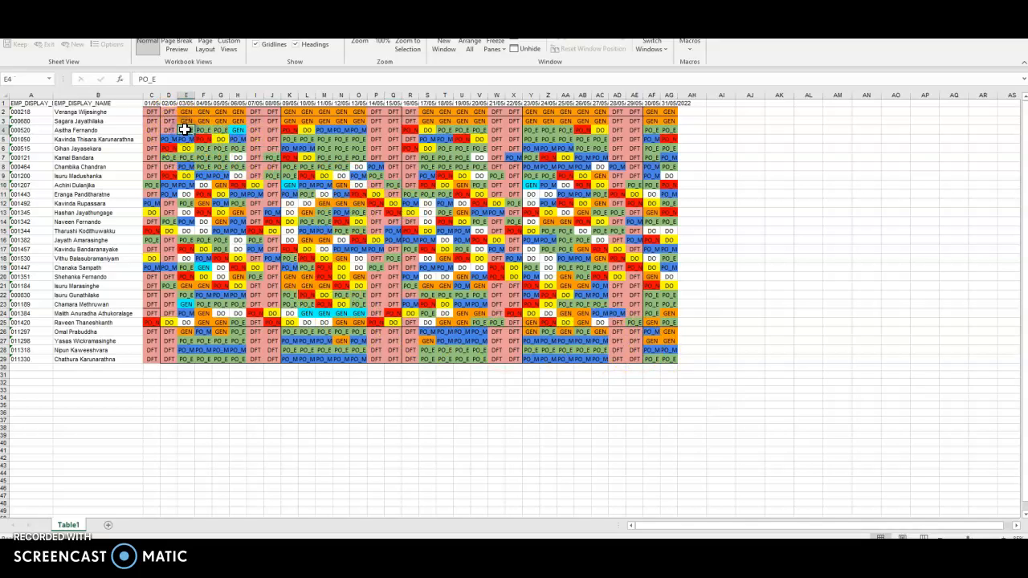
Save the converted shift sheet in Excel 97-2003 format and bring up the Roster 2022 NEW browser window
{"action": "left_click", "coordinate": [241, 139]}
{"action": "left_click", "coordinate": [204, 143]}
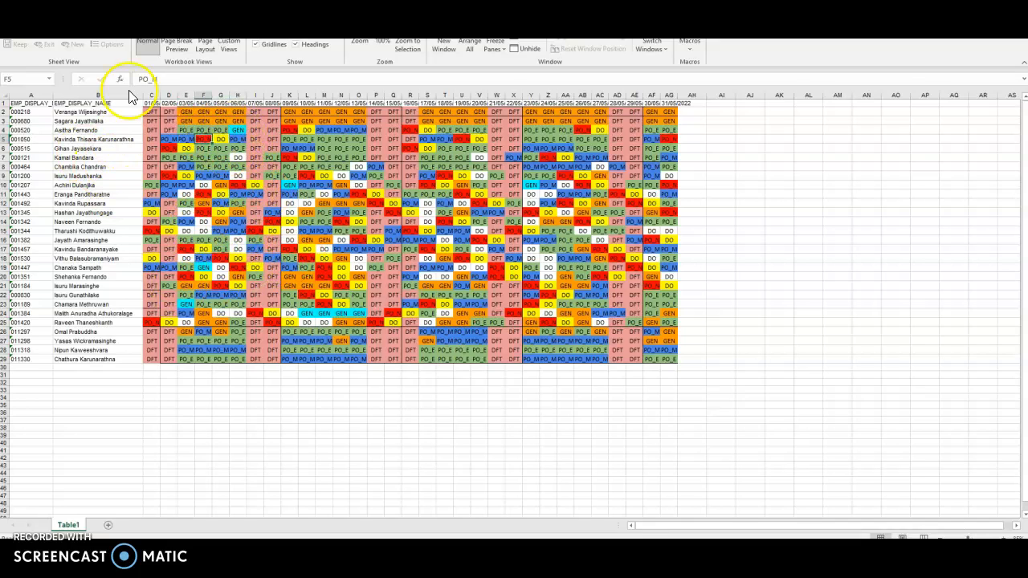
{"action": "left_click", "coordinate": [15, 12]}
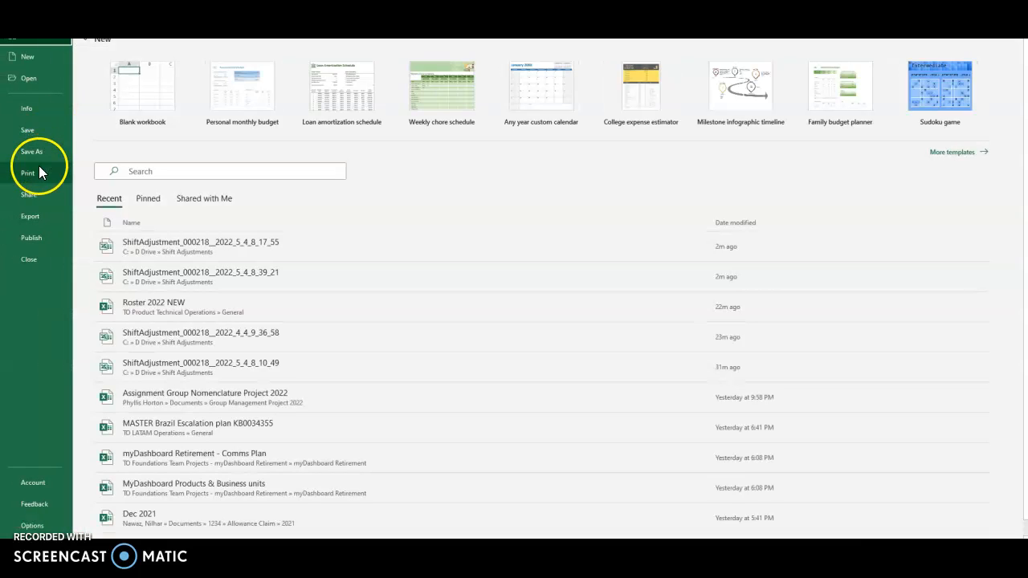
{"action": "left_click", "coordinate": [37, 129]}
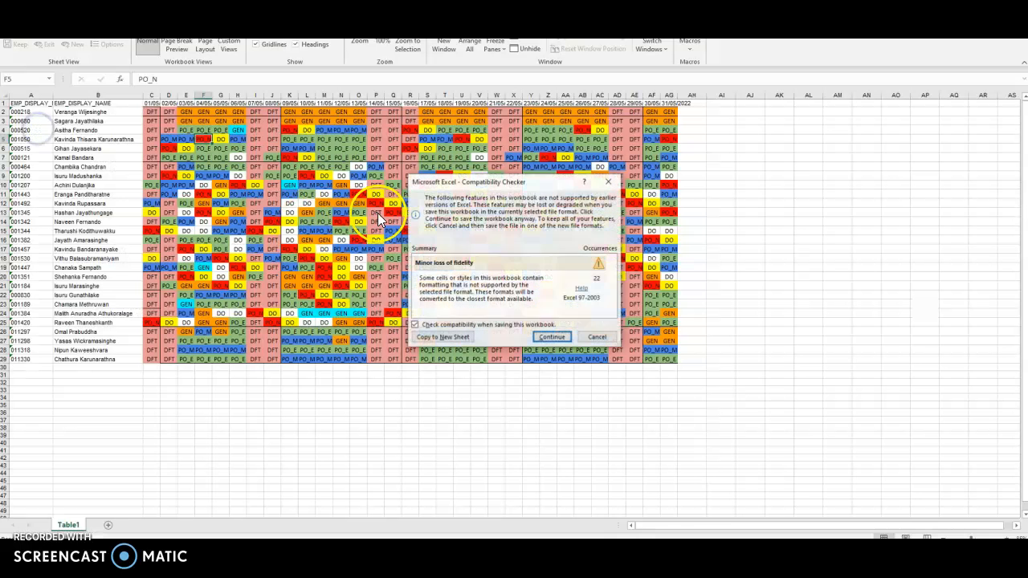
{"action": "left_click", "coordinate": [552, 337]}
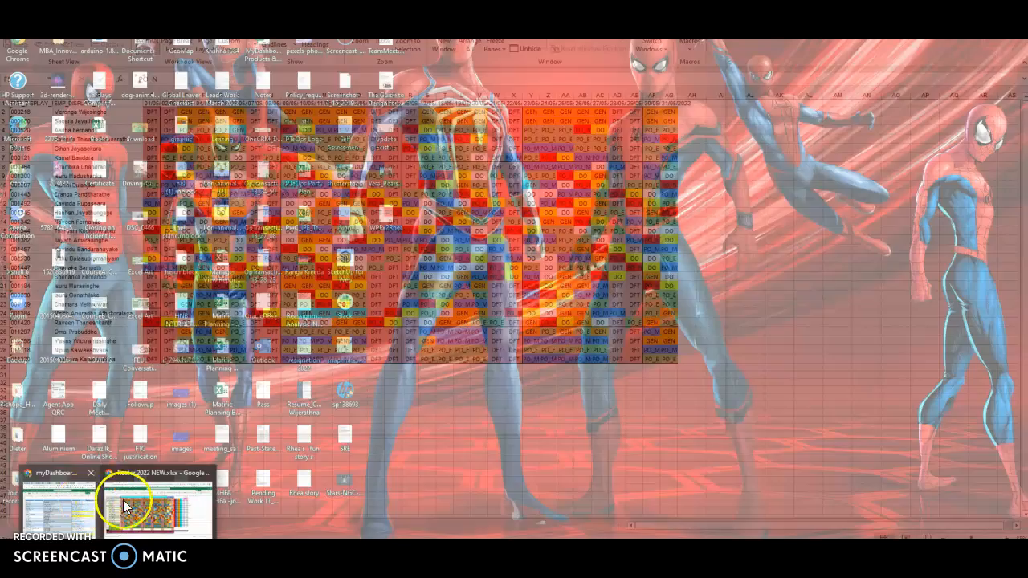
{"action": "left_click", "coordinate": [159, 498]}
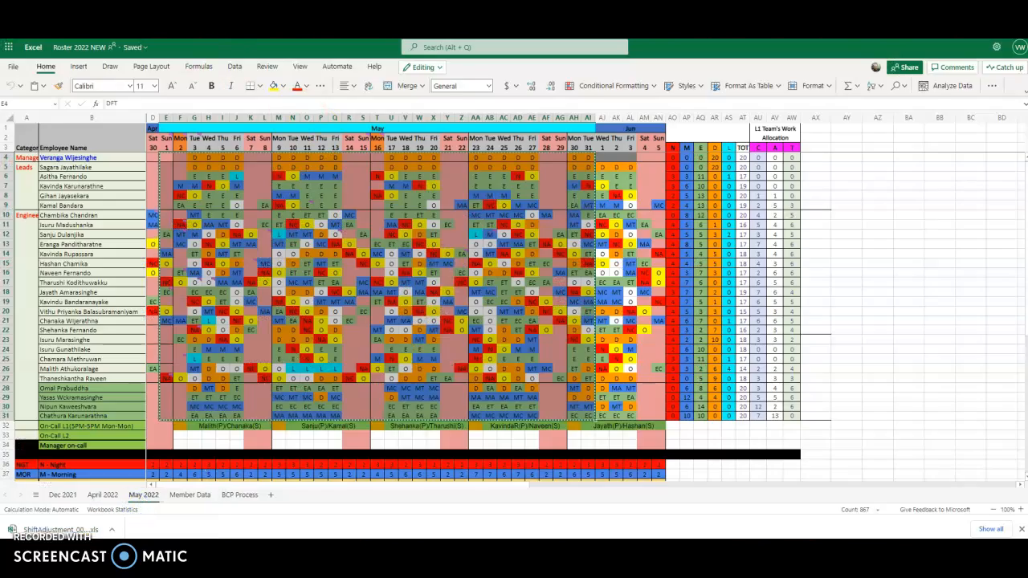
Import the newest ShiftAdjustment file from Excel and process it into the May 2022 shift grid
{"action": "key", "text": "ctrl+Tab"}
{"action": "scroll", "coordinate": [293, 265], "scroll_direction": "up", "scroll_amount": 1}
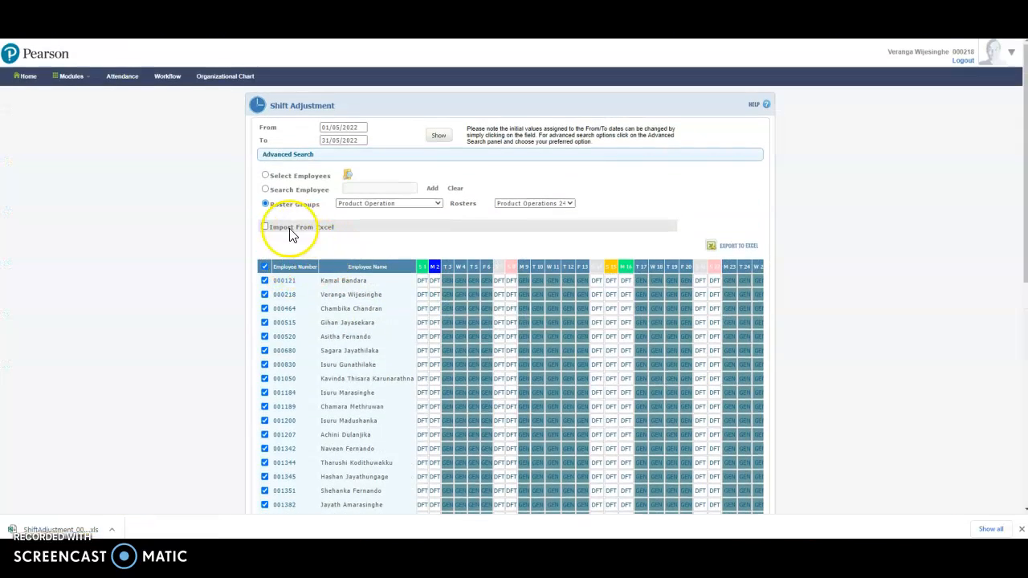
{"action": "left_click", "coordinate": [264, 227]}
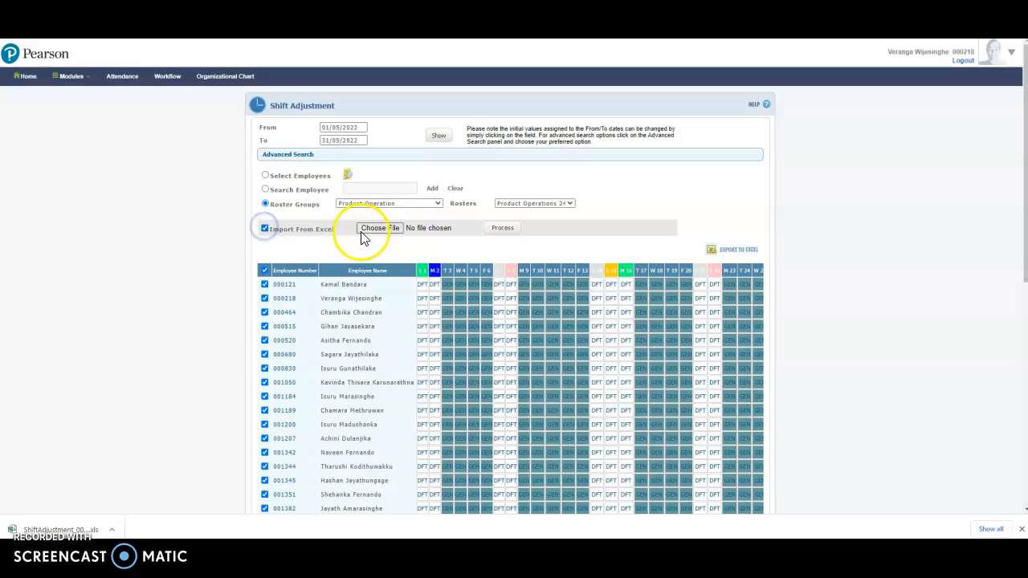
{"action": "left_click", "coordinate": [389, 231]}
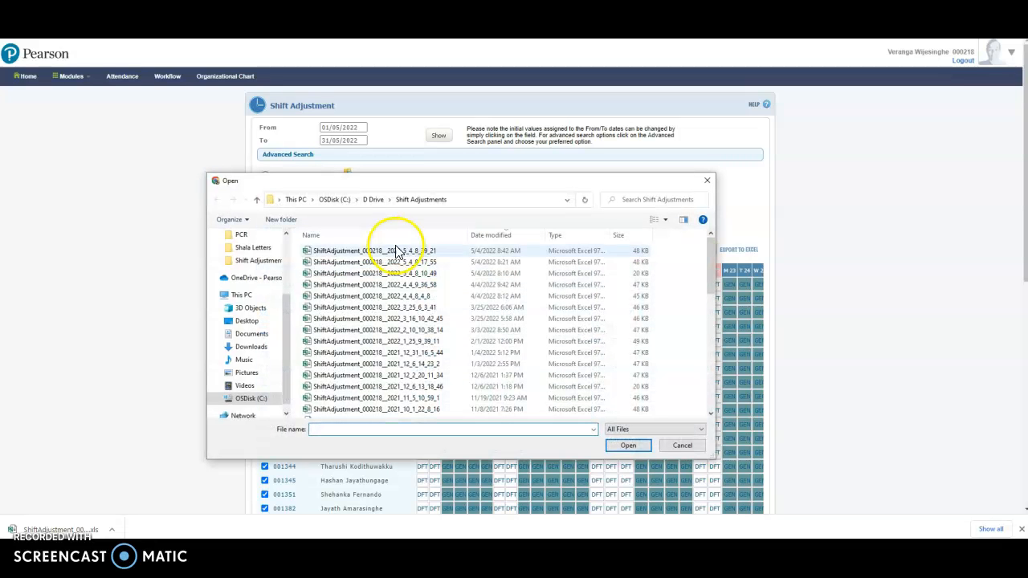
{"action": "left_click", "coordinate": [404, 251]}
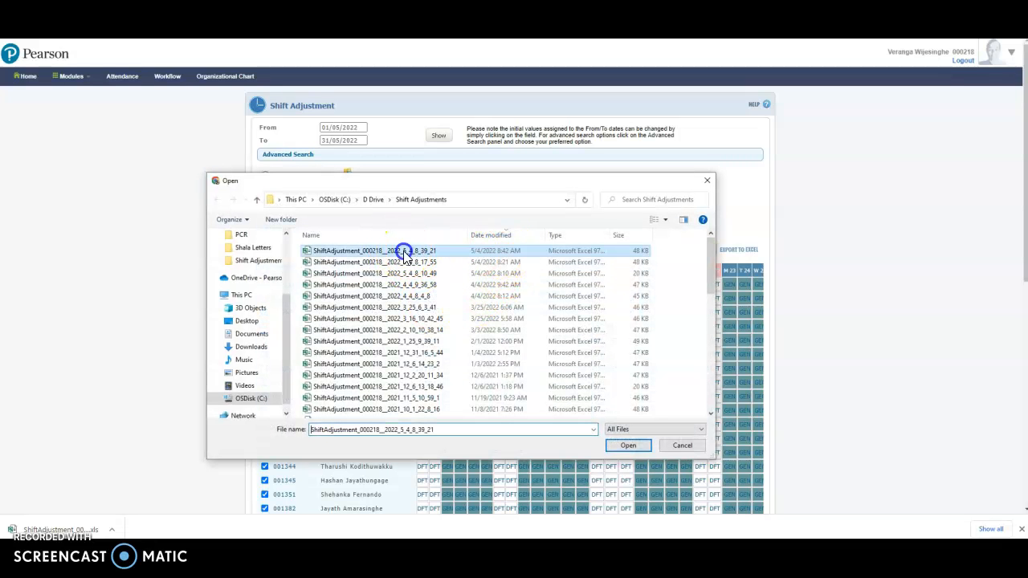
{"action": "left_click", "coordinate": [628, 447]}
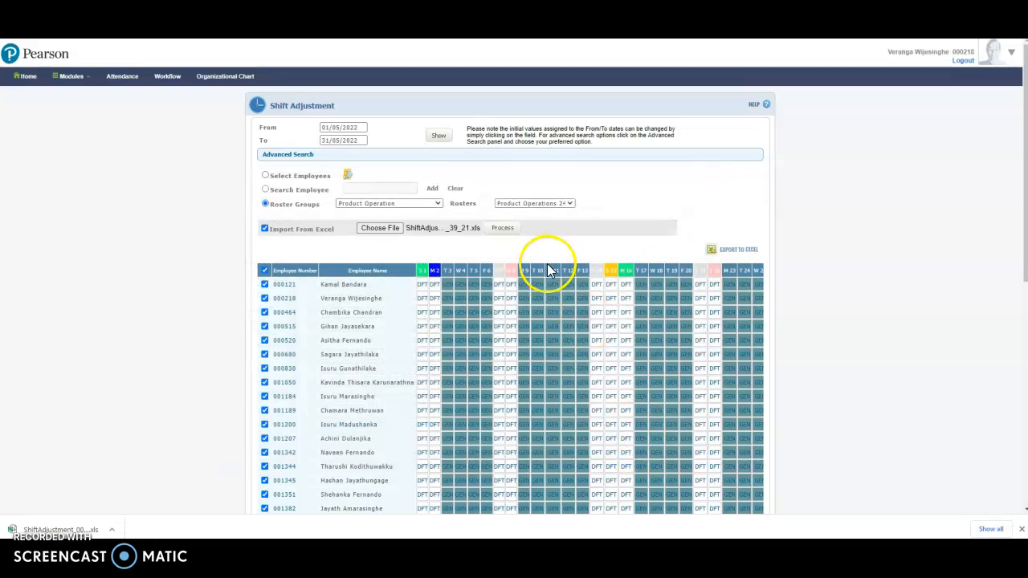
{"action": "left_click", "coordinate": [502, 228]}
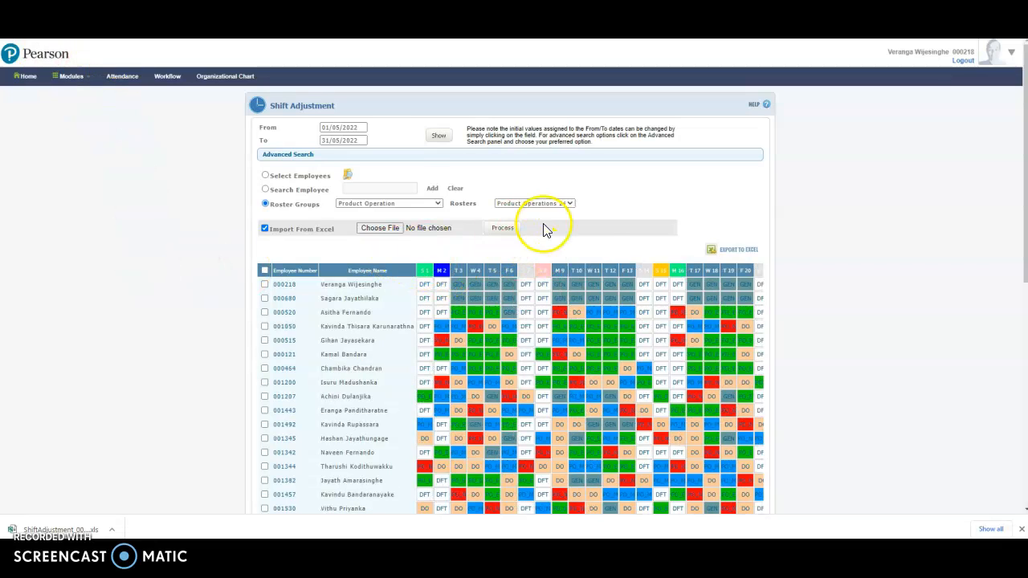
Select all employees in the imported May grid and submit their shift adjustments
{"action": "scroll", "coordinate": [614, 349], "scroll_direction": "down", "scroll_amount": 3}
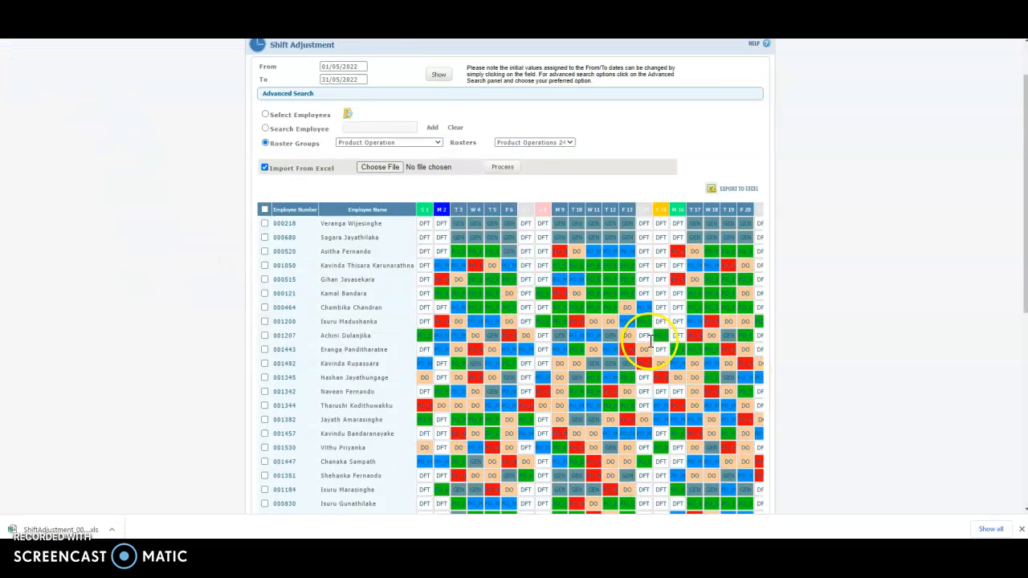
{"action": "scroll", "coordinate": [515, 331], "scroll_direction": "down", "scroll_amount": 1}
{"action": "scroll", "coordinate": [471, 332], "scroll_direction": "up", "scroll_amount": 1}
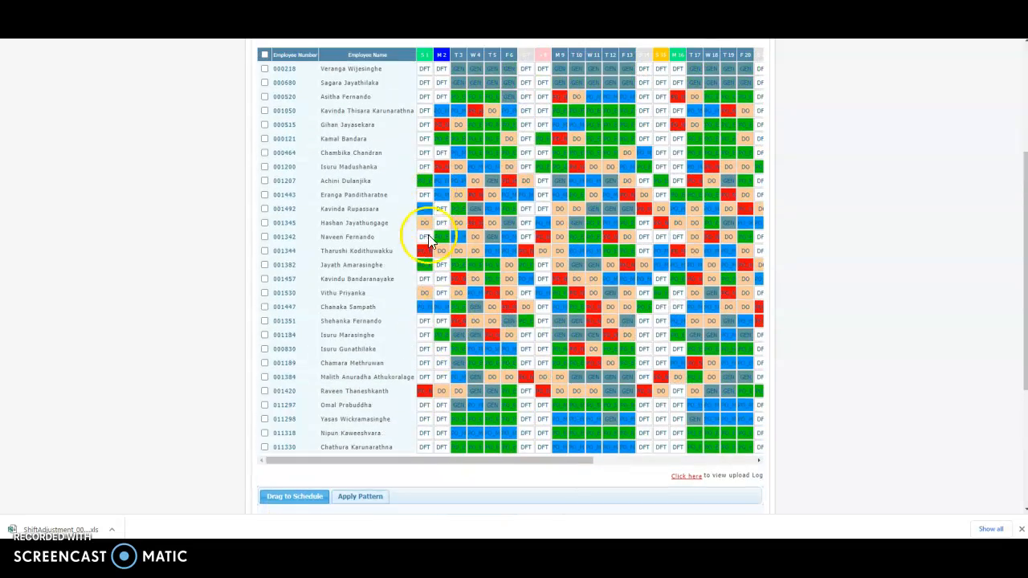
{"action": "left_click_drag", "start_coordinate": [502, 459], "coordinate": [436, 448]}
{"action": "scroll", "coordinate": [482, 289], "scroll_direction": "up", "scroll_amount": 4}
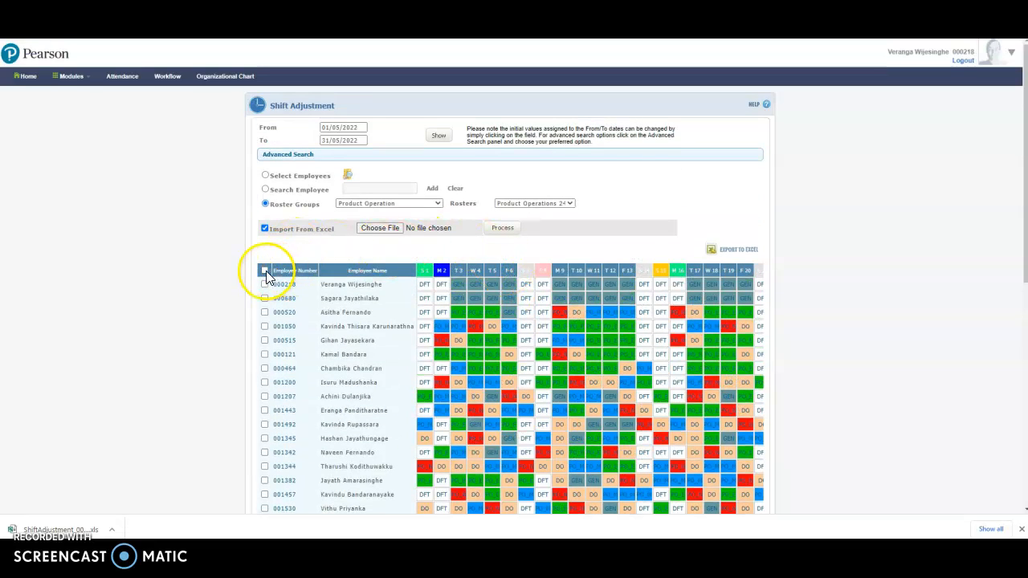
{"action": "left_click", "coordinate": [265, 271]}
{"action": "scroll", "coordinate": [454, 305], "scroll_direction": "down", "scroll_amount": 6}
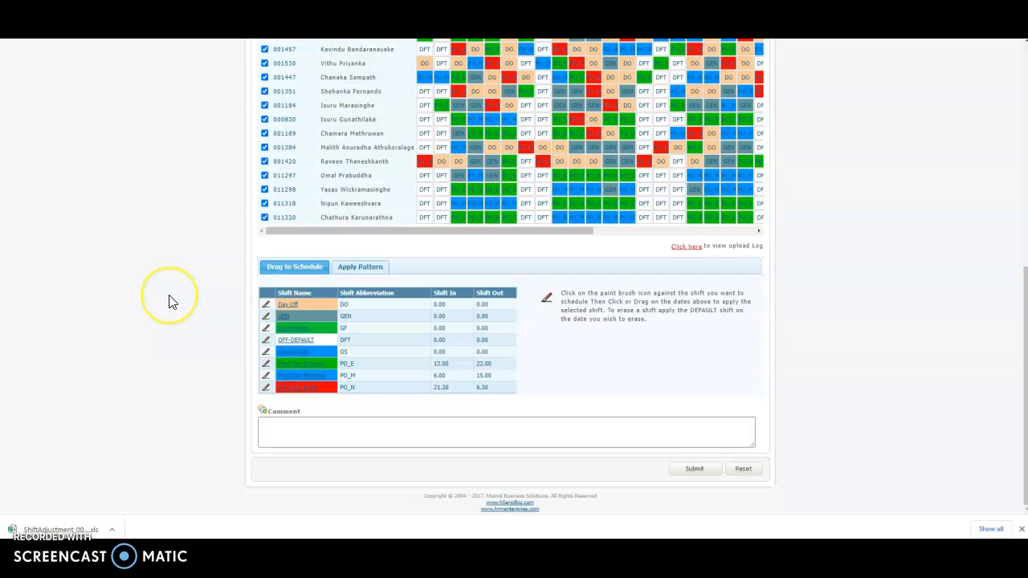
{"action": "scroll", "coordinate": [185, 297], "scroll_direction": "up", "scroll_amount": 6}
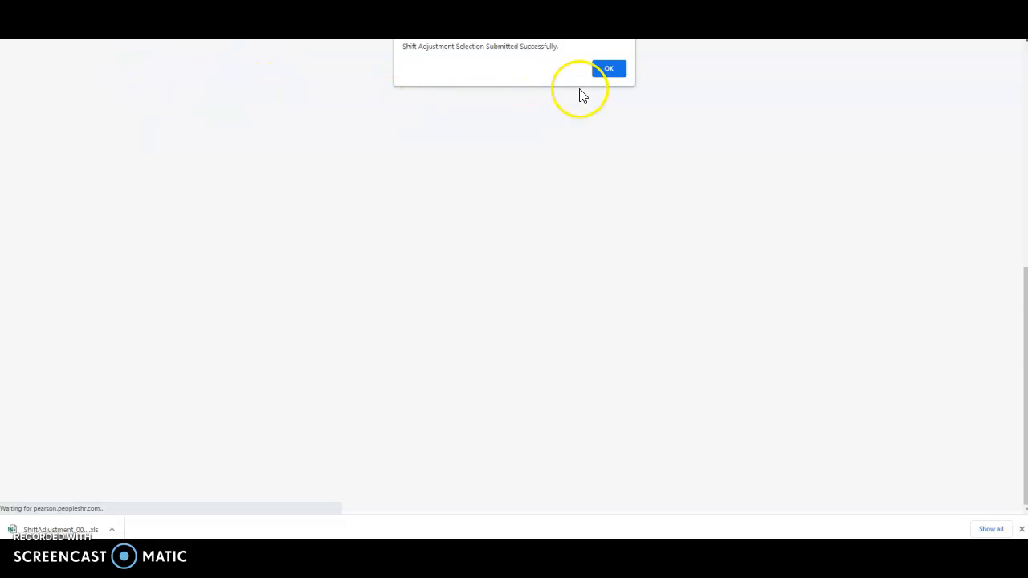
Dismiss the 'Shift Adjustment Selection Submitted Successfully' message and review the grid
{"action": "left_click", "coordinate": [610, 70]}
{"action": "scroll", "coordinate": [345, 296], "scroll_direction": "down", "scroll_amount": 3}
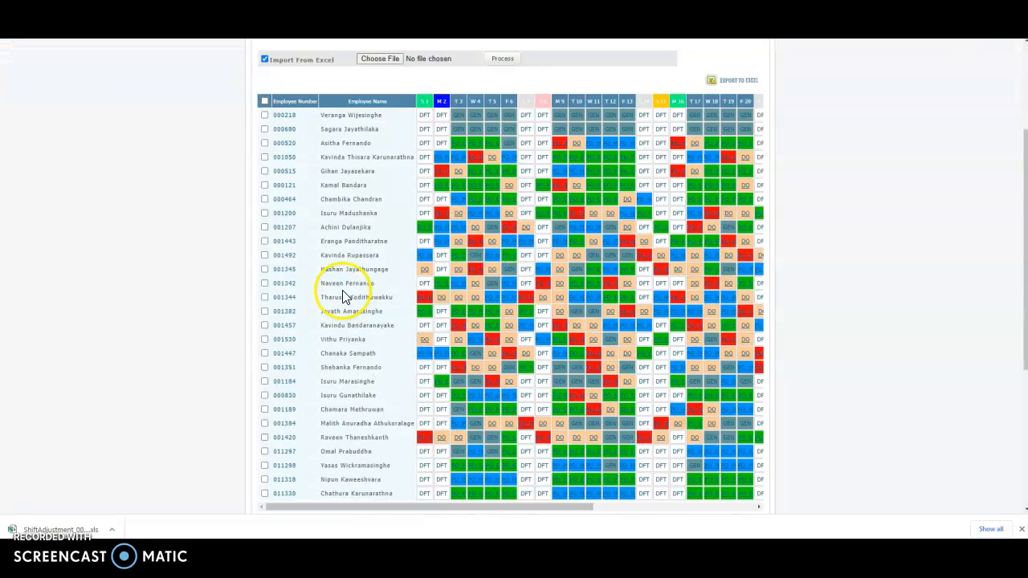
{"action": "scroll", "coordinate": [408, 252], "scroll_direction": "up", "scroll_amount": 3}
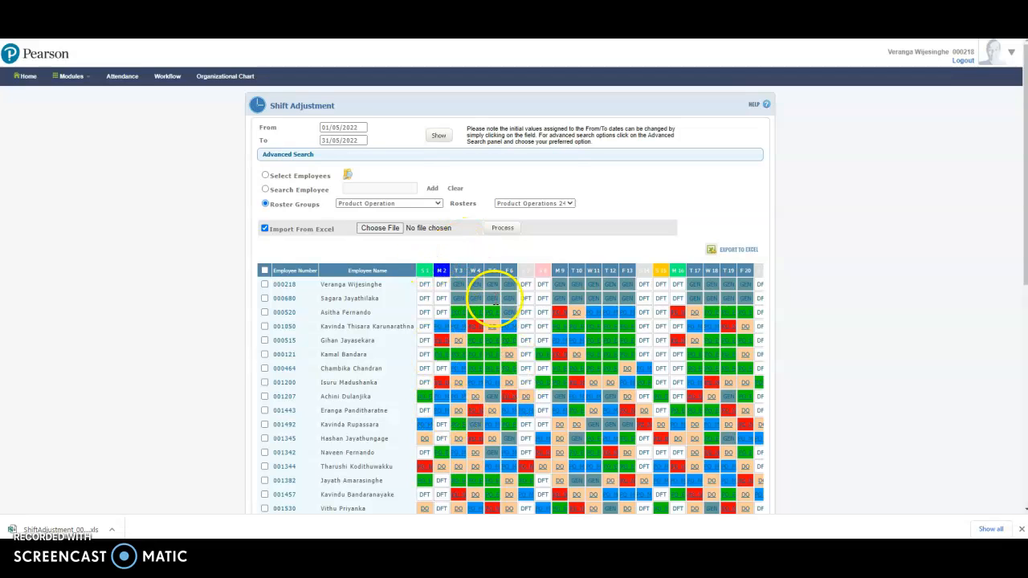
{"action": "scroll", "coordinate": [516, 377], "scroll_direction": "down", "scroll_amount": 5}
{"action": "scroll", "coordinate": [522, 391], "scroll_direction": "up", "scroll_amount": 10}
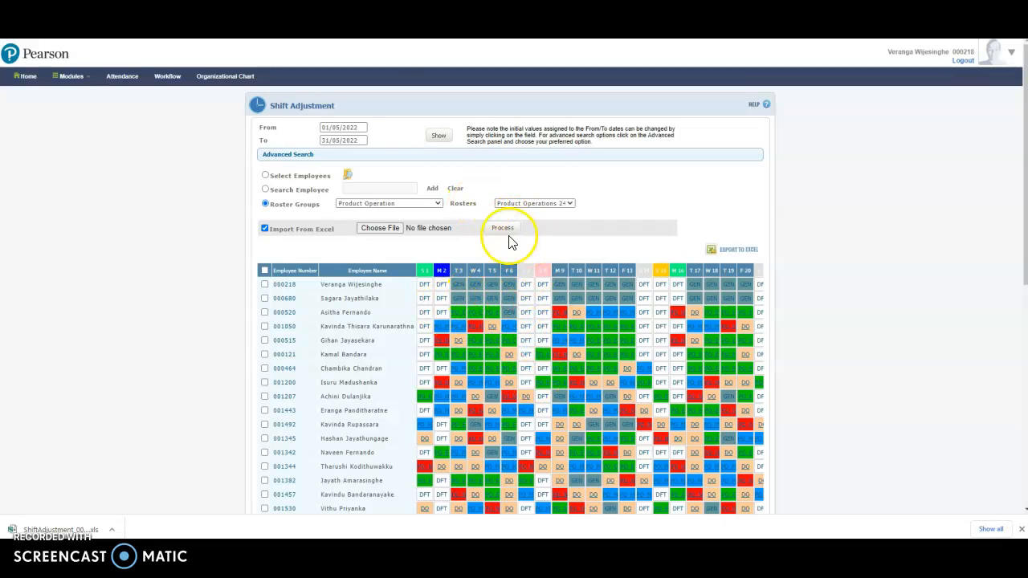
Turn off Import From Excel and keep Product Operation as the roster group
{"action": "left_click", "coordinate": [266, 228]}
{"action": "left_click", "coordinate": [361, 204]}
{"action": "left_click", "coordinate": [361, 265]}
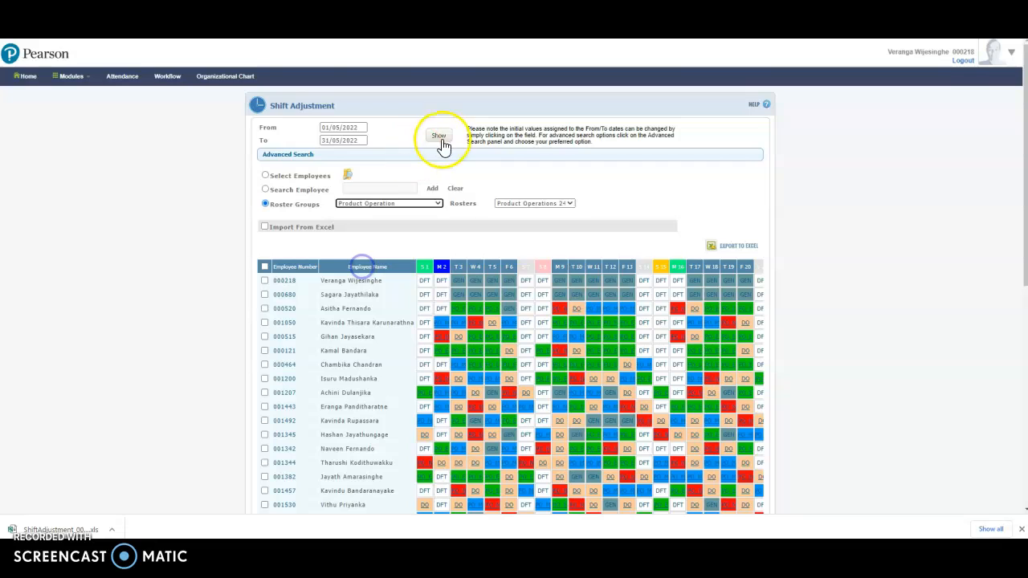
Reload the May roster with Show and review the 29 Product Operation employees' submitted shifts
{"action": "left_click", "coordinate": [440, 137]}
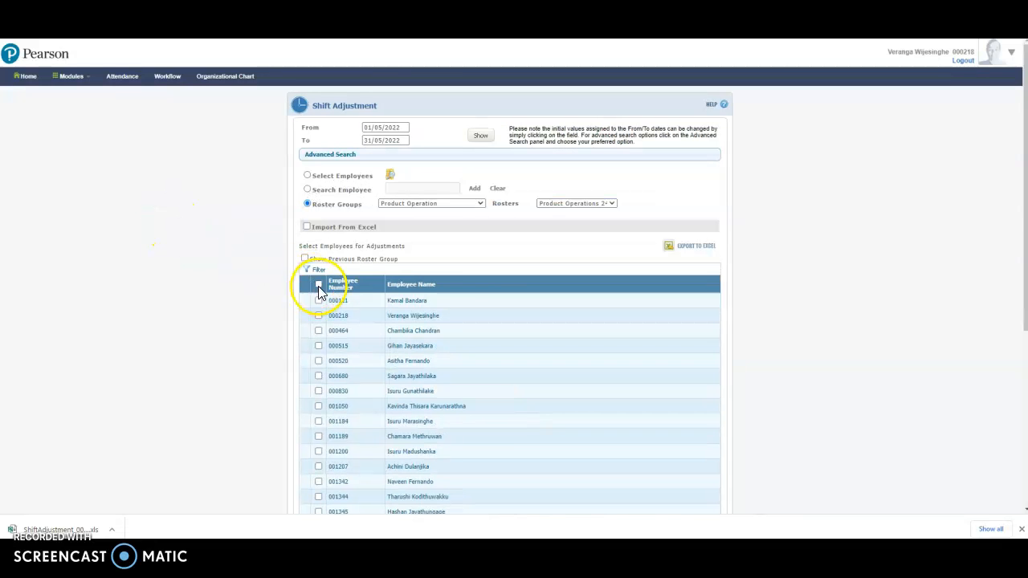
{"action": "scroll", "coordinate": [514, 319], "scroll_direction": "down", "scroll_amount": 4}
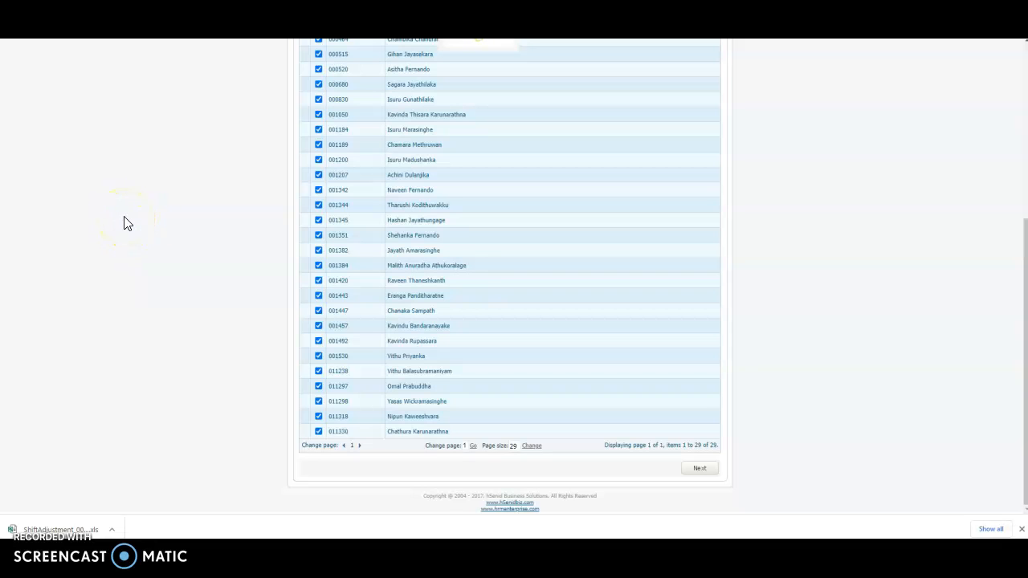
{"action": "scroll", "coordinate": [125, 223], "scroll_direction": "up", "scroll_amount": 4}
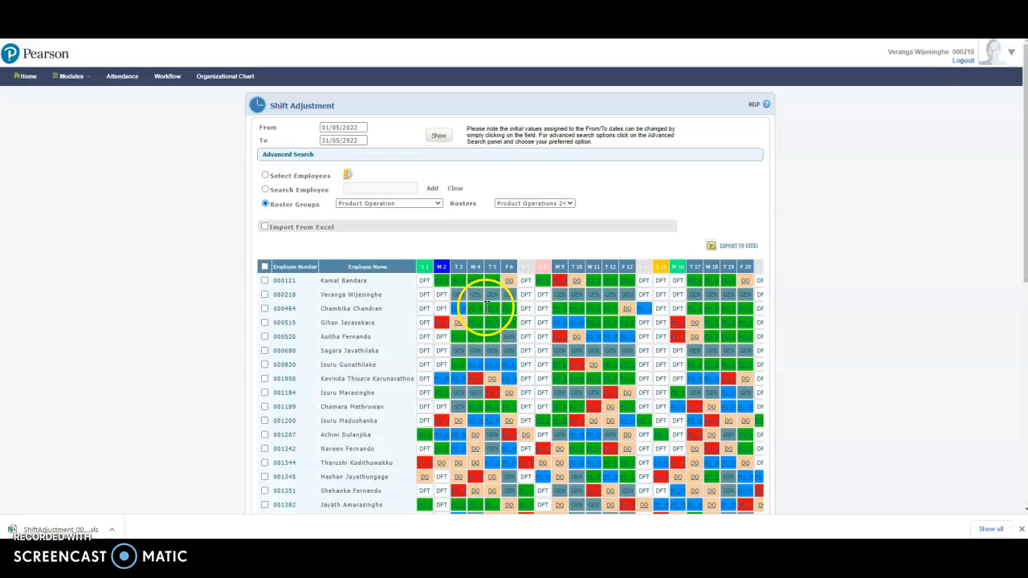
{"action": "scroll", "coordinate": [489, 323], "scroll_direction": "down", "scroll_amount": 3}
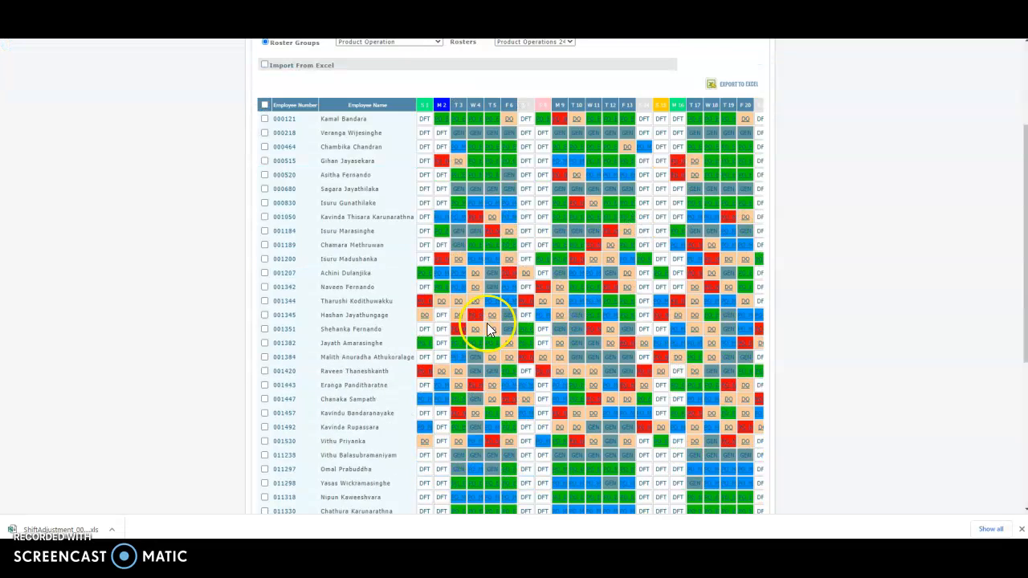
{"action": "scroll", "coordinate": [524, 314], "scroll_direction": "down", "scroll_amount": 2}
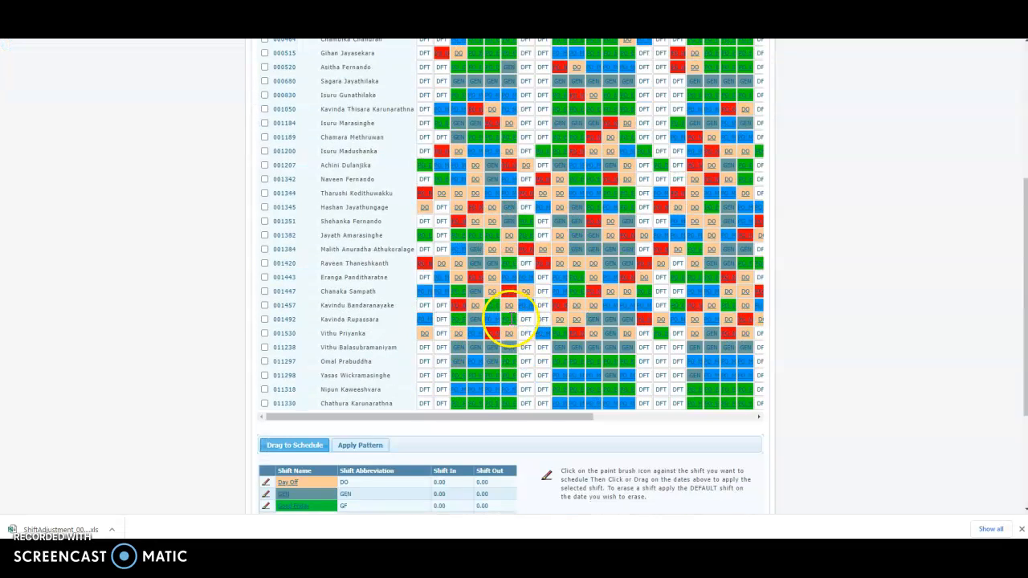
{"action": "scroll", "coordinate": [509, 318], "scroll_direction": "up", "scroll_amount": 5}
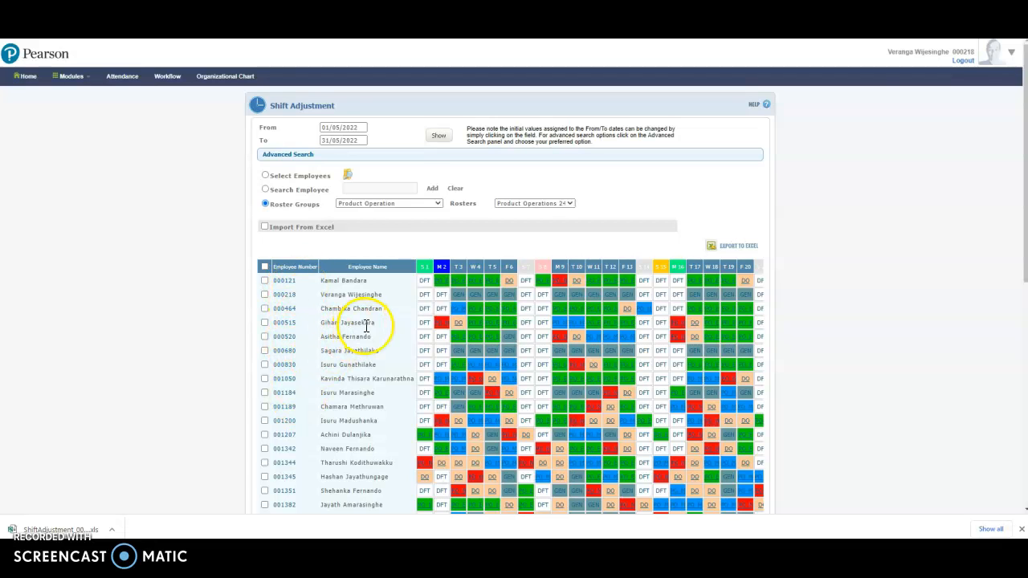
{"action": "key", "text": "ctrl+Tab"}
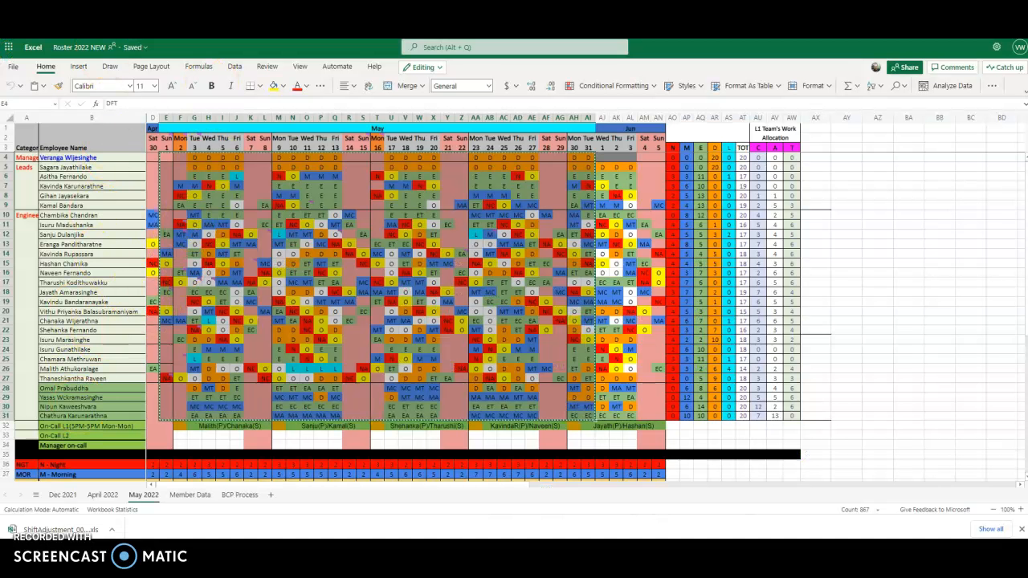
{"action": "key", "text": "ctrl+shift+Tab"}
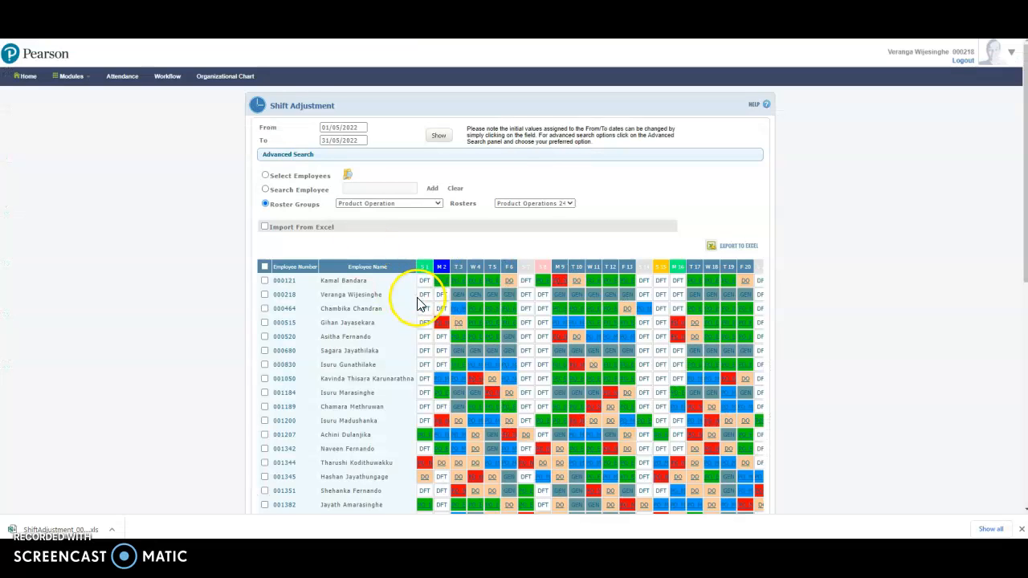
{"action": "scroll", "coordinate": [567, 397], "scroll_direction": "down", "scroll_amount": 2}
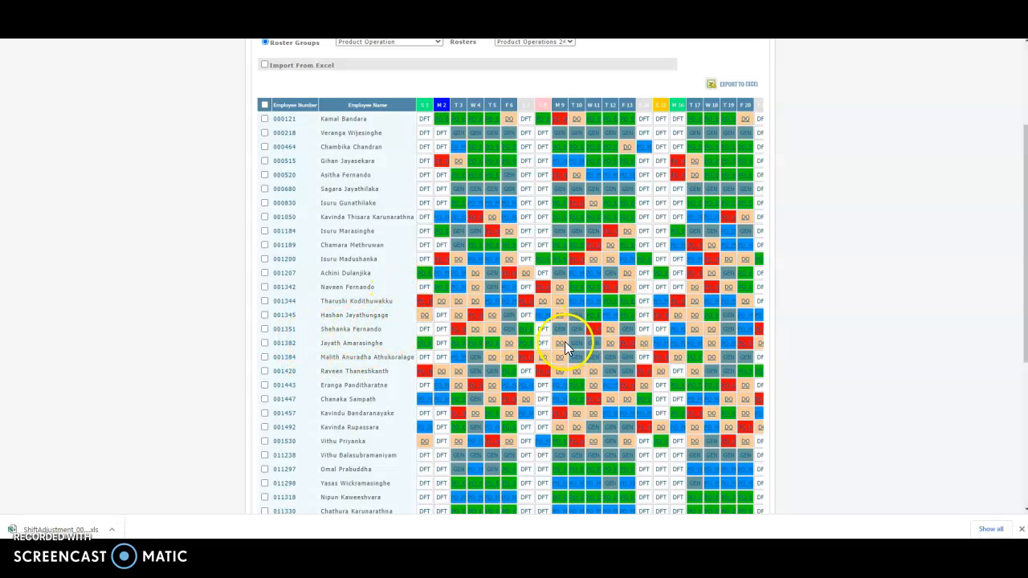
{"action": "scroll", "coordinate": [413, 377], "scroll_direction": "down", "scroll_amount": 2}
{"action": "scroll", "coordinate": [417, 349], "scroll_direction": "up", "scroll_amount": 3}
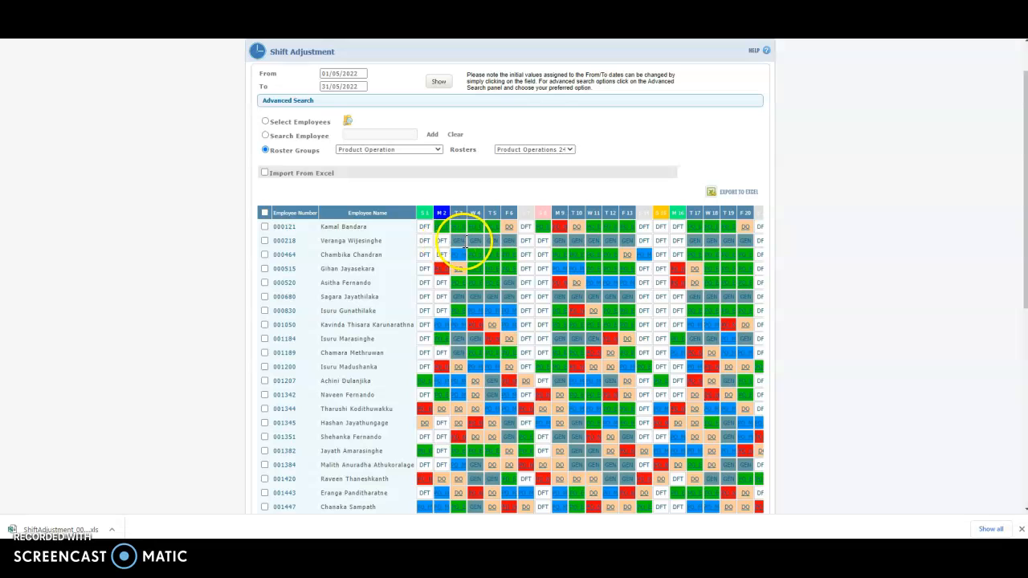
{"action": "key", "text": "ctrl+Tab"}
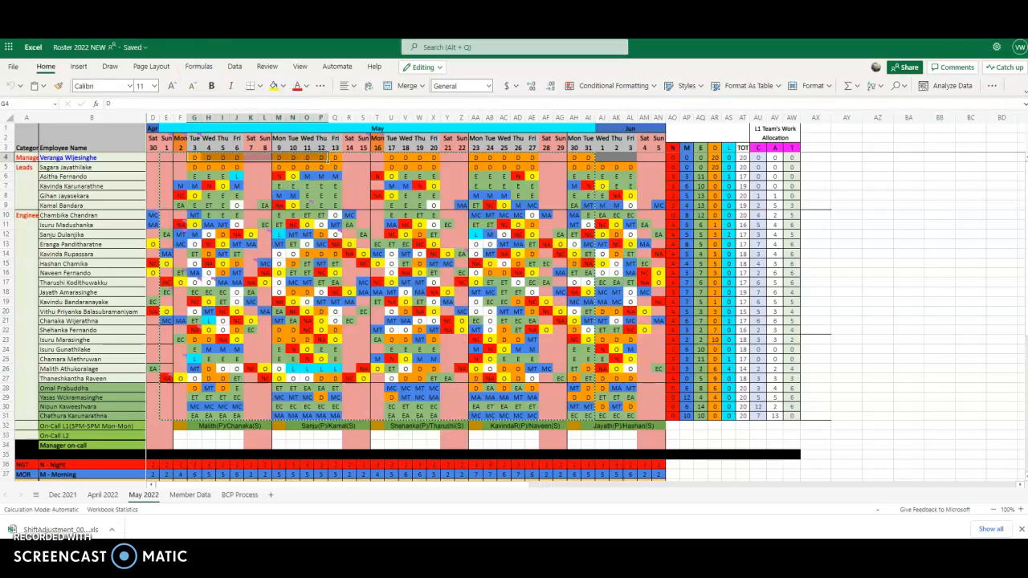
{"action": "key", "text": "ctrl+Tab"}
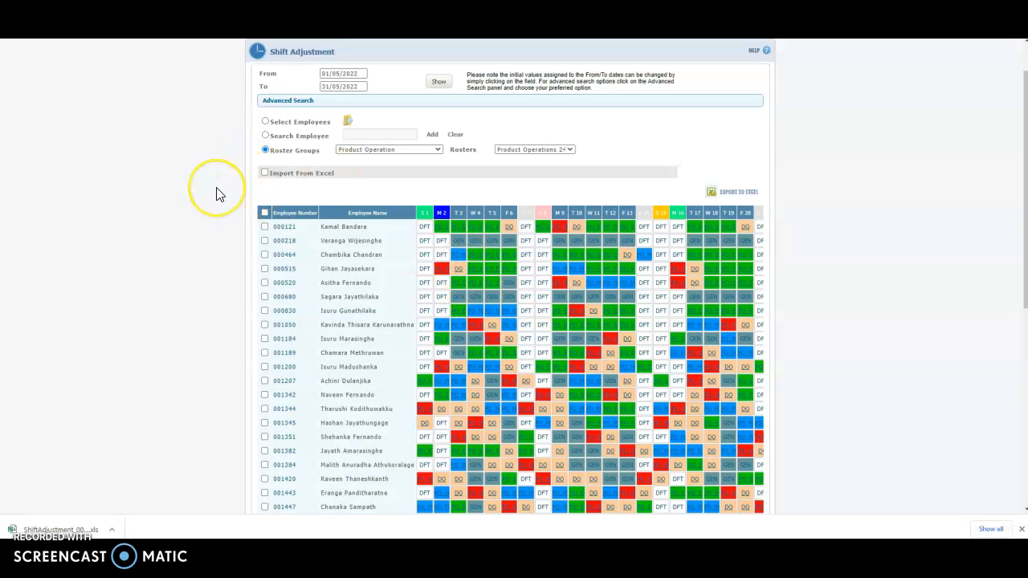